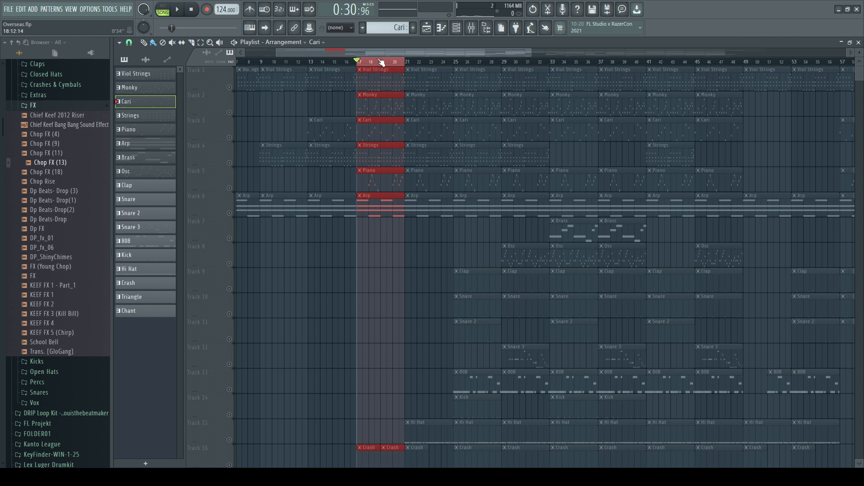
# - Unmute the Viol Strings track in the playlist and clear the time selection that starts at bar 17
pyautogui.click(218, 69)
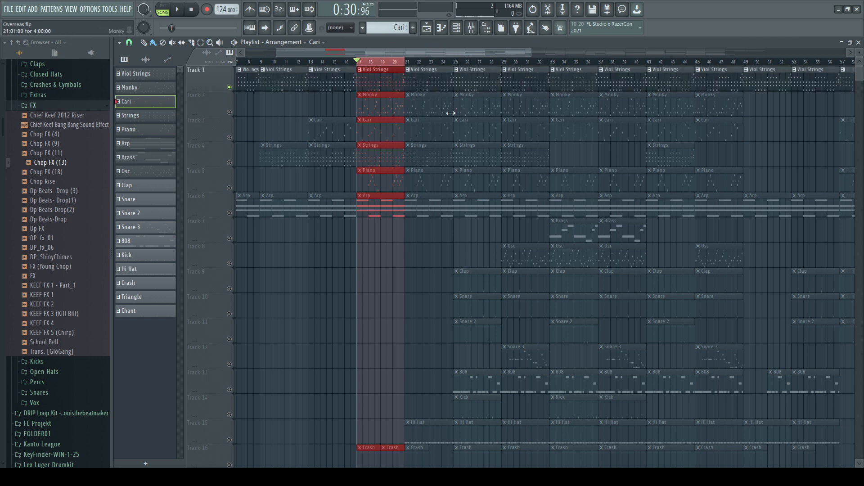
pyautogui.scroll(2, 371, 64)
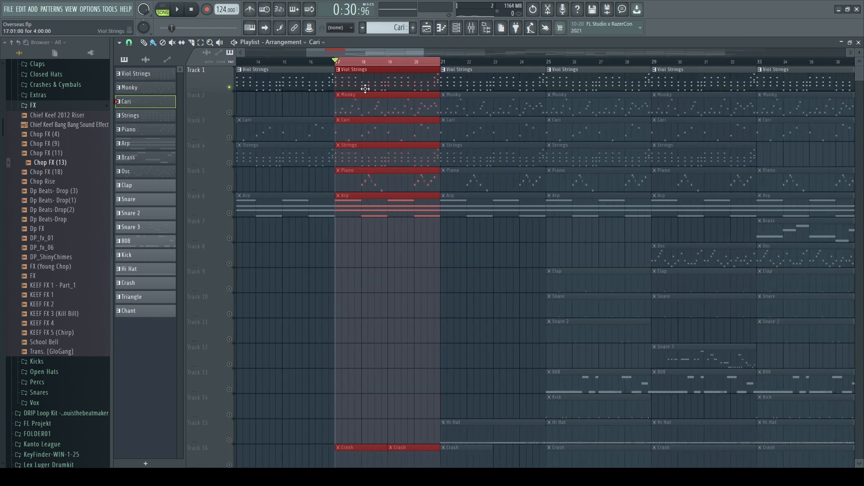
pyautogui.click(230, 163)
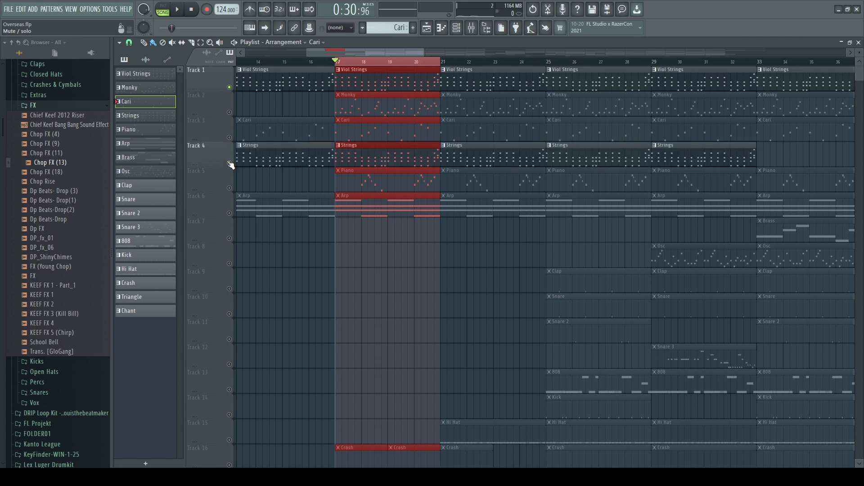
pyautogui.click(230, 163)
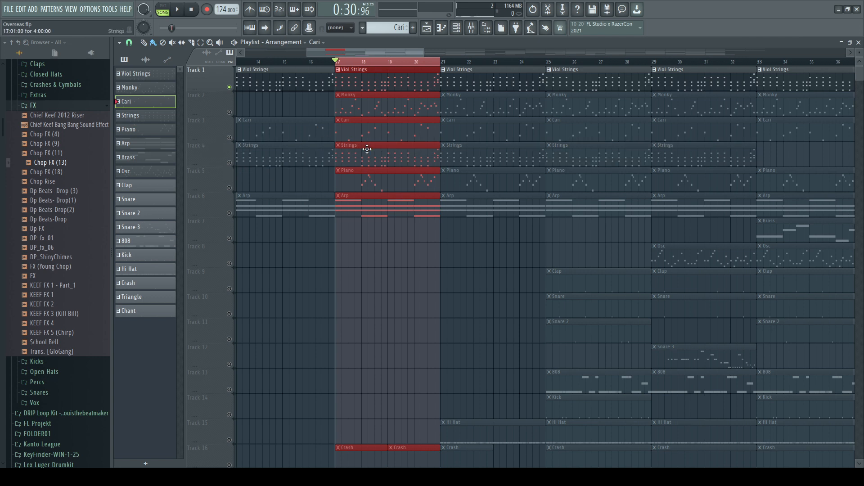
pyautogui.click(374, 62)
pyautogui.click(340, 62)
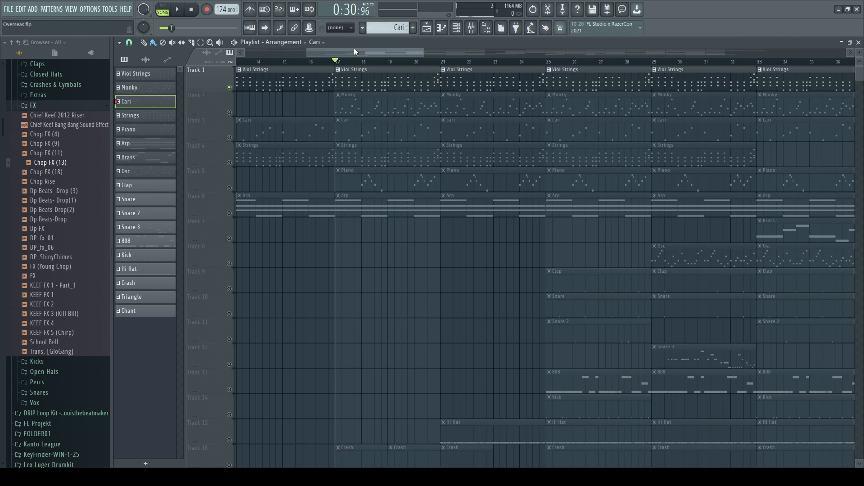
# - Open the Viol Strings pattern from bar 17 in the piano roll and play it through once
pyautogui.doubleClick(380, 90)
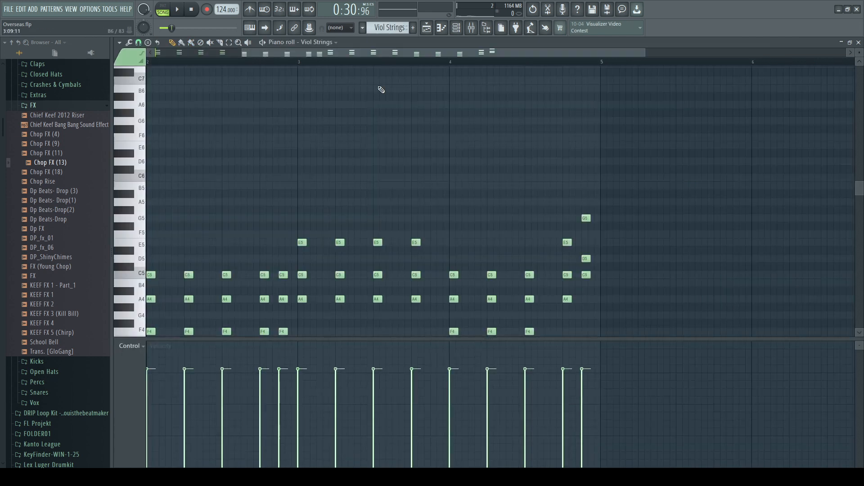
pyautogui.moveTo(381, 53); pyautogui.dragTo(279, 59)
pyautogui.scroll(-1, 289, 62)
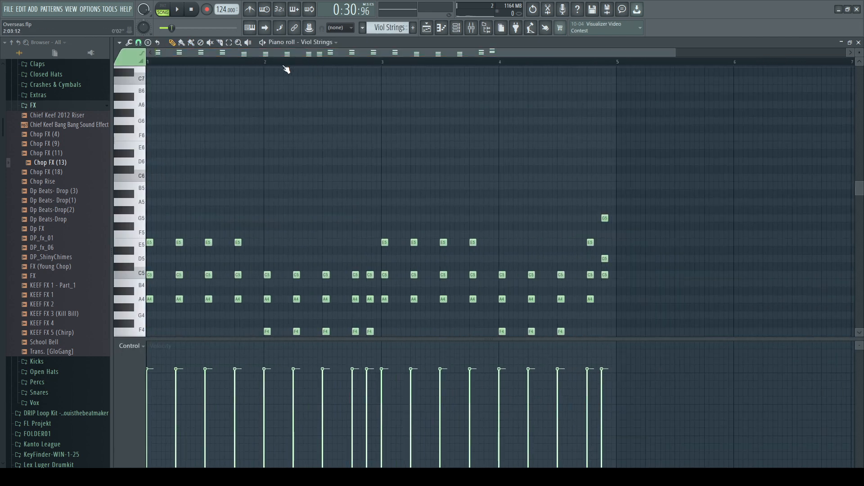
pyautogui.scroll(-3, 288, 85)
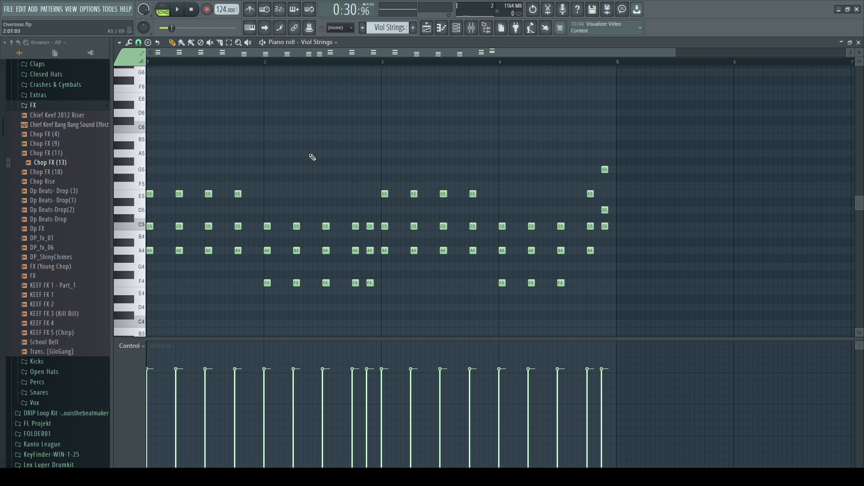
pyautogui.scroll(2, 206, 63)
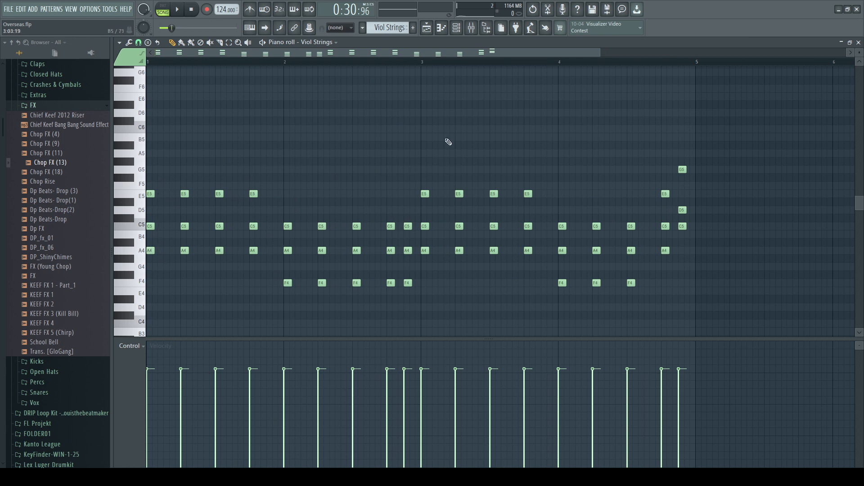
pyautogui.click(177, 10)
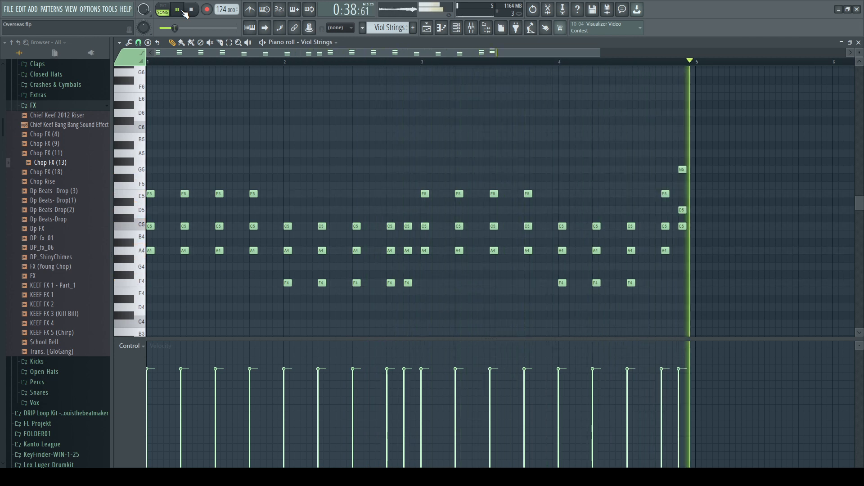
pyautogui.click(183, 12)
# - Unmute the Strings track in place of Viol Strings and play its pattern from bar 21 in the piano roll
pyautogui.click(428, 28)
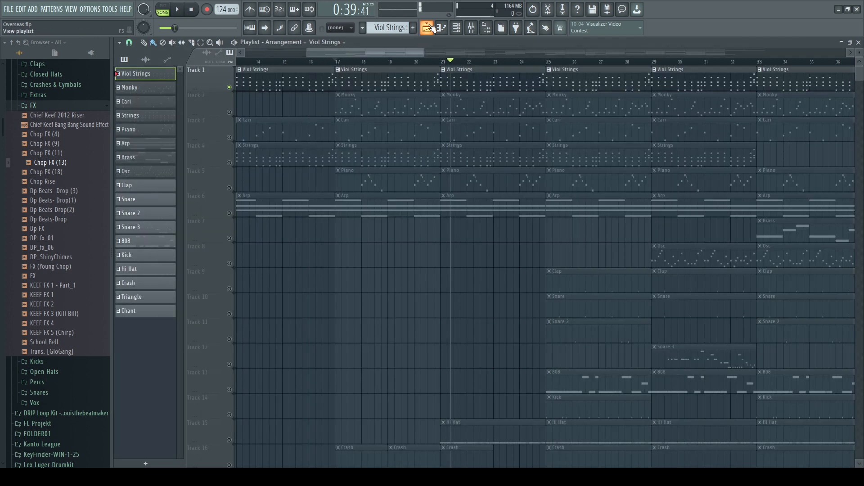
pyautogui.click(229, 162)
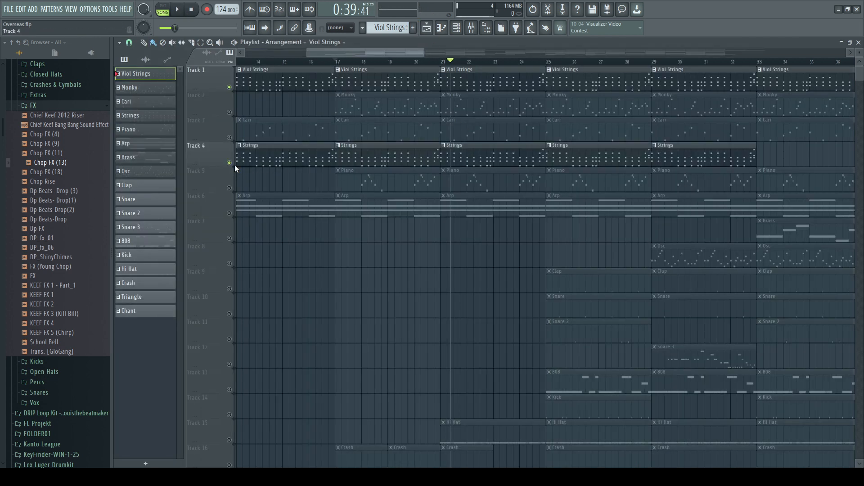
pyautogui.click(454, 64)
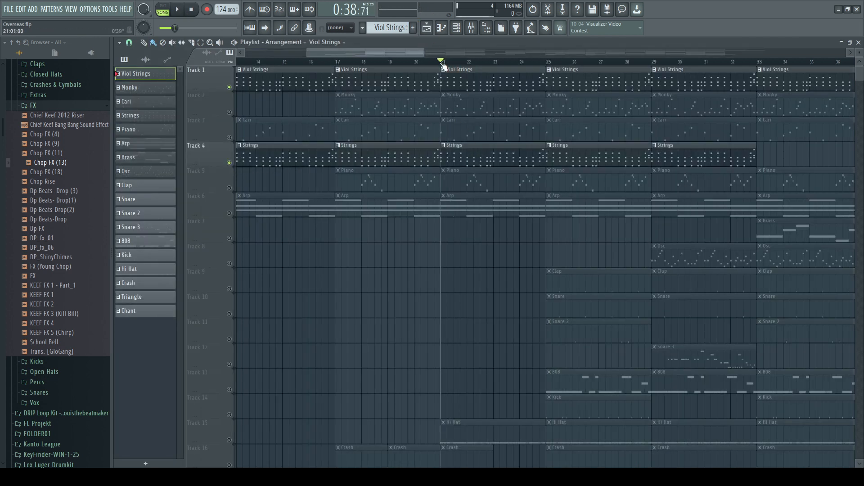
pyautogui.click(229, 87)
pyautogui.doubleClick(483, 160)
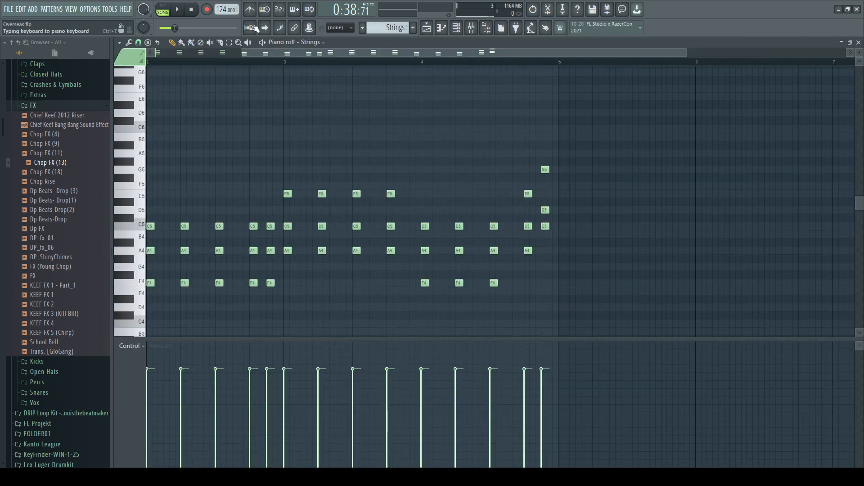
pyautogui.click(177, 9)
pyautogui.moveTo(288, 54); pyautogui.dragTo(206, 56)
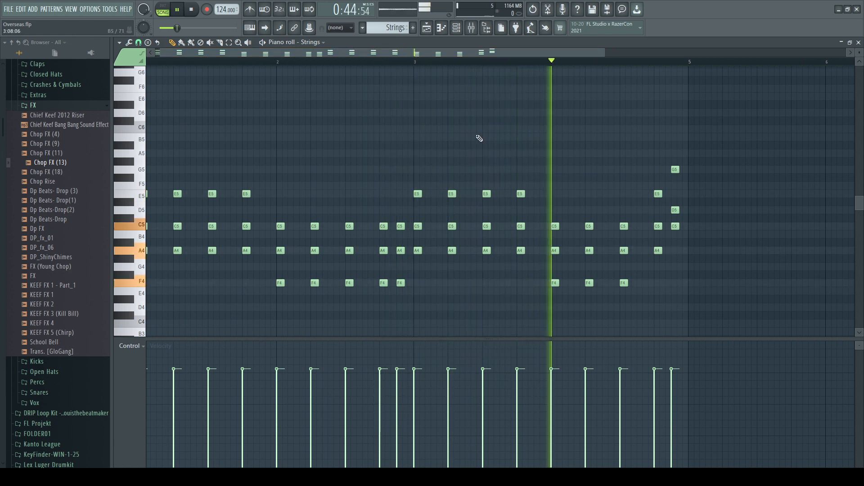
# - Return to the playlist, play Viol Strings layered with Strings, and stop playback in song mode
pyautogui.click(427, 28)
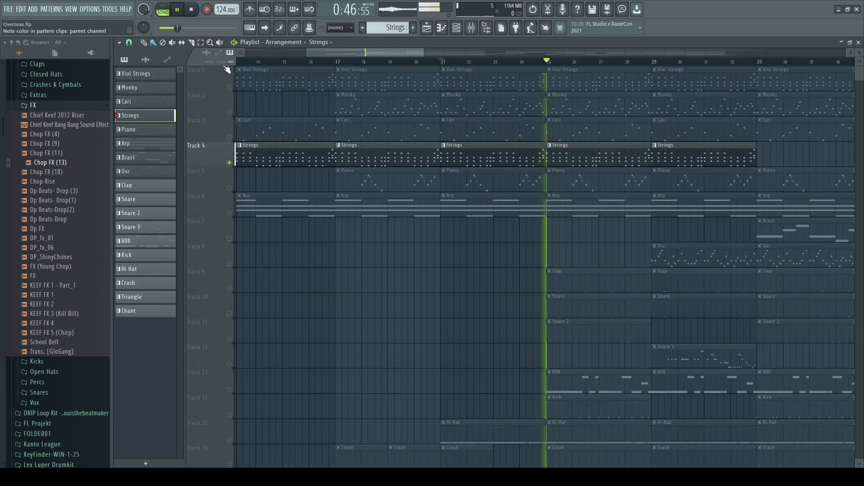
pyautogui.click(229, 87)
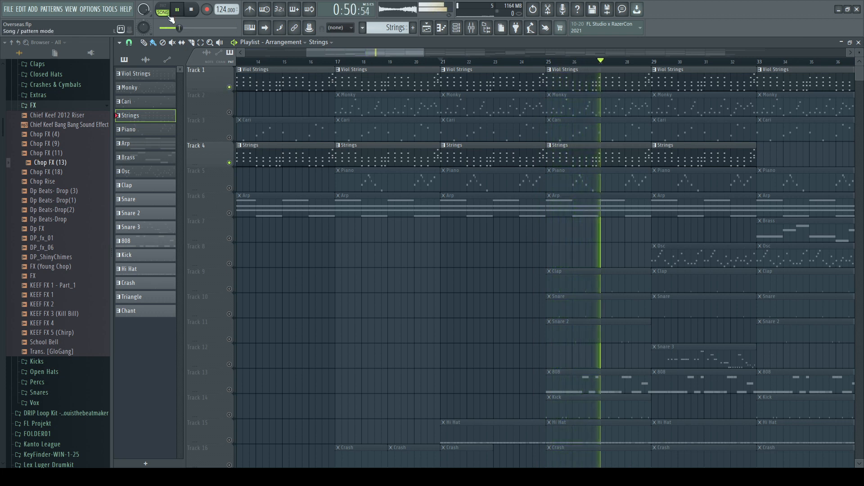
pyautogui.press('l')
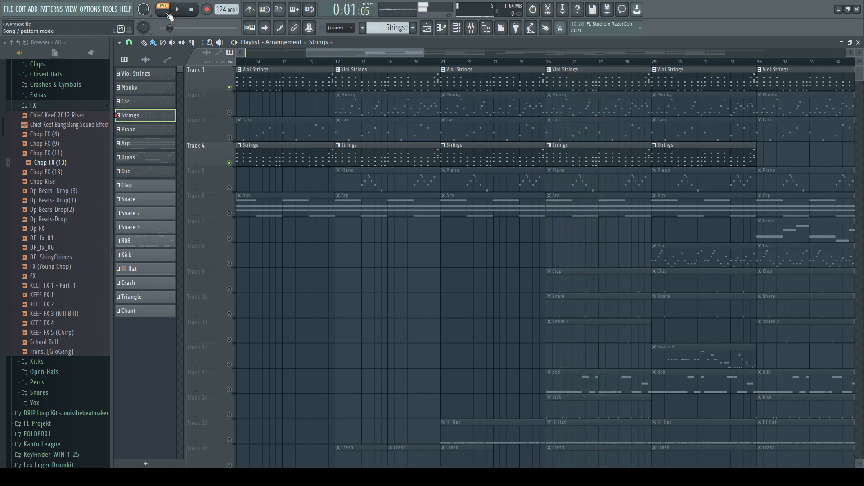
pyautogui.press('l')
pyautogui.press('space')
# - Mute the Viol Strings and Strings tracks and place the playhead at bar 17
pyautogui.click(229, 87)
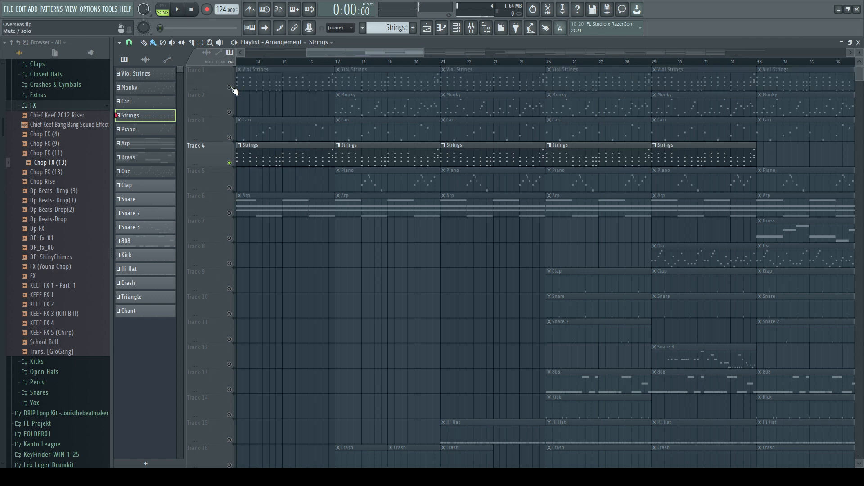
pyautogui.click(229, 163)
pyautogui.scroll(-2, 403, 64)
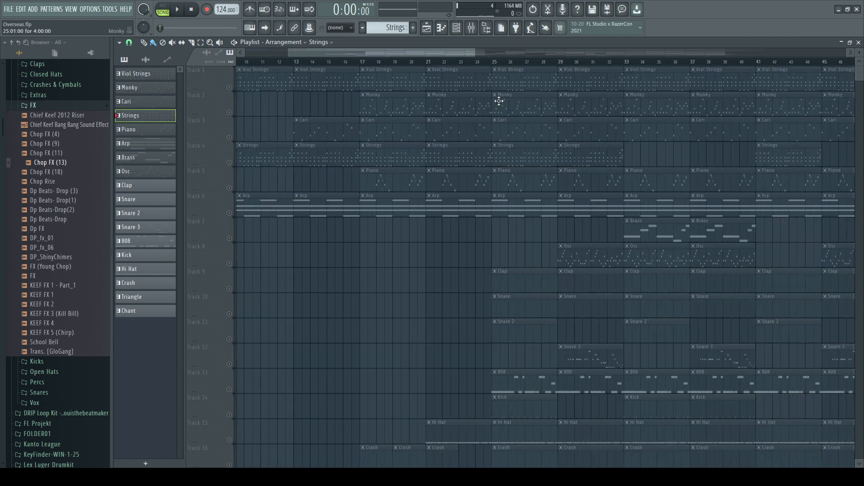
pyautogui.moveTo(369, 52); pyautogui.dragTo(355, 51)
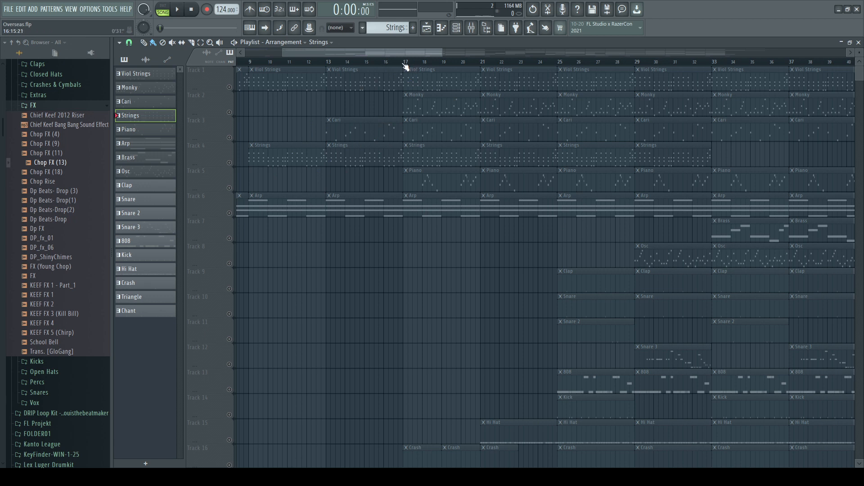
pyautogui.click(406, 63)
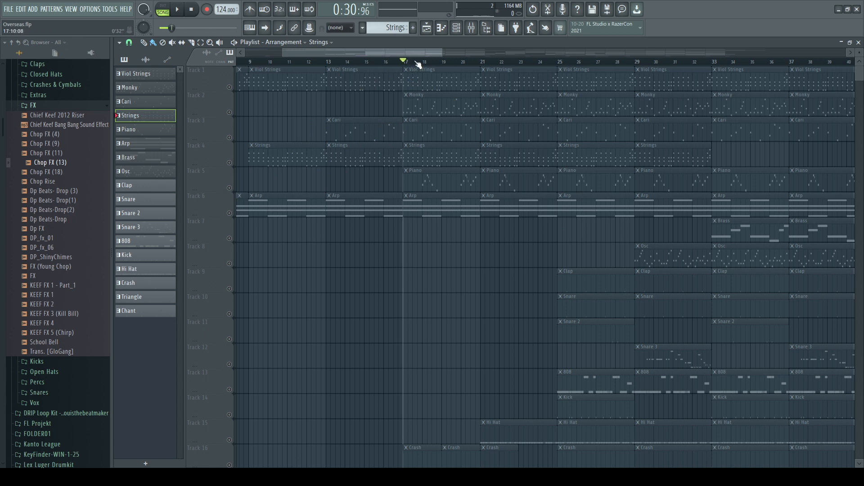
# - Open the Viol Strings pattern in the piano roll and audition the A4 note at the start of bar 2
pyautogui.doubleClick(413, 74)
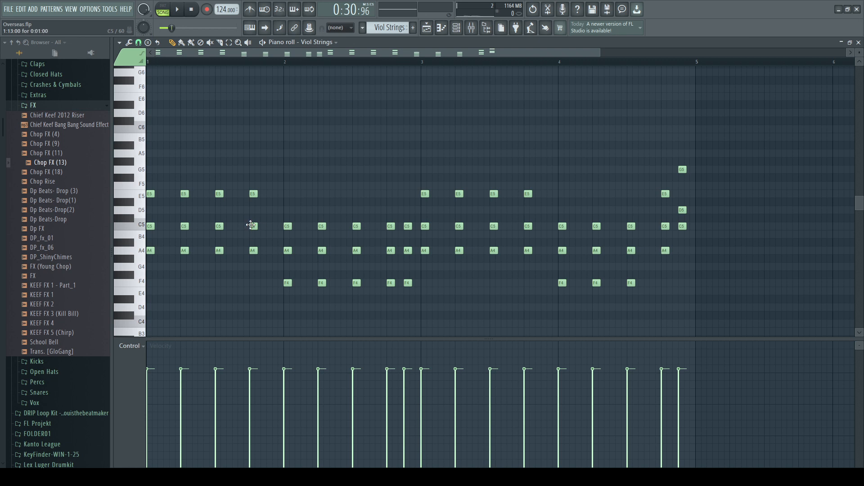
pyautogui.click(285, 250)
pyautogui.moveTo(285, 250); pyautogui.dragTo(287, 259)
pyautogui.moveTo(288, 259)
pyautogui.mouseDown()
pyautogui.moveTo(284, 242)
pyautogui.moveTo(286, 251)
pyautogui.mouseUp()
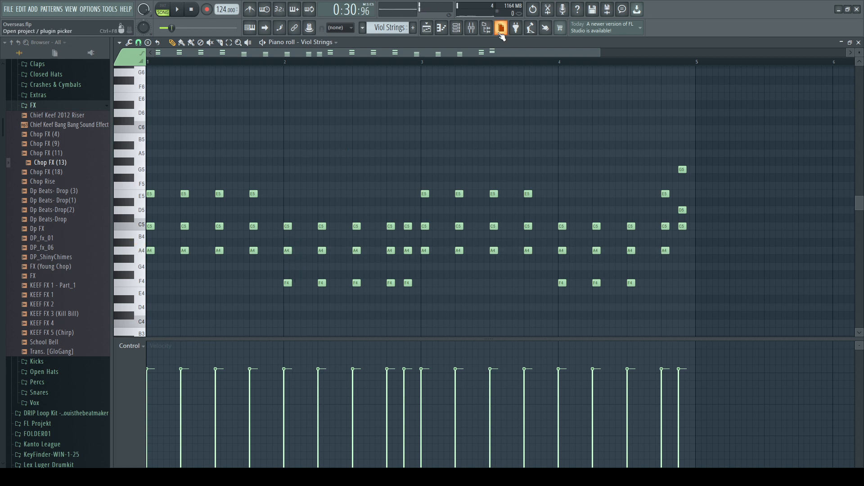
# - Unmute only the Monky track in the playlist and play its pattern from bar 17 in the piano roll
pyautogui.click(425, 29)
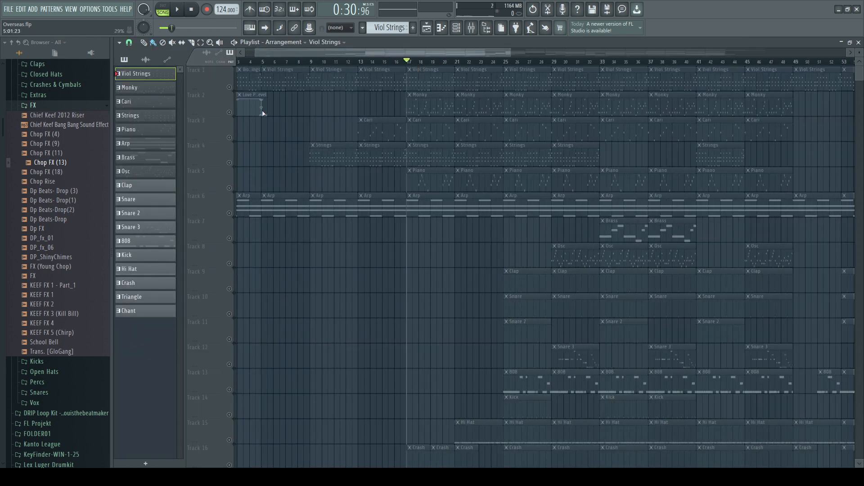
pyautogui.scroll(2, 419, 67)
pyautogui.scroll(1, 418, 66)
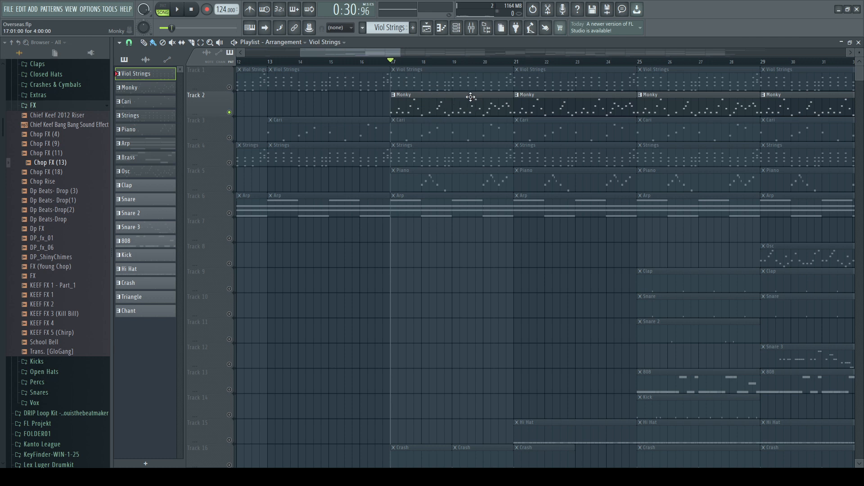
pyautogui.doubleClick(419, 108)
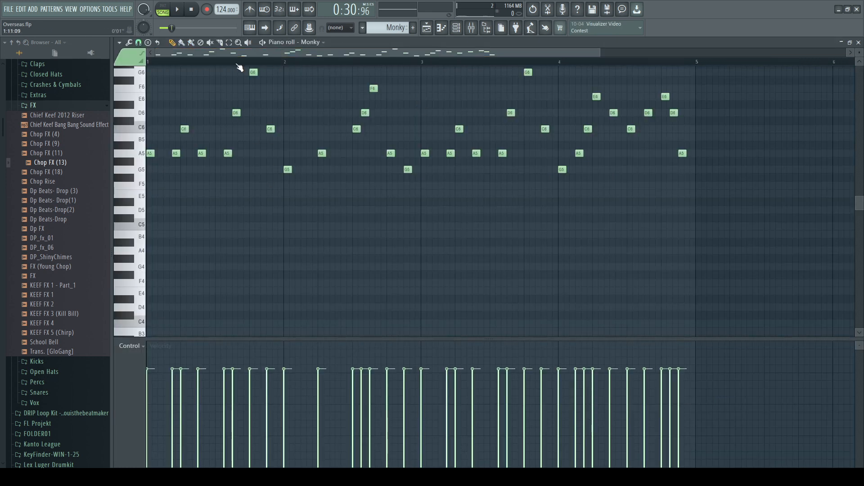
pyautogui.keyDown('ctrl'); pyautogui.scroll(3, 239, 68); pyautogui.keyUp('ctrl')
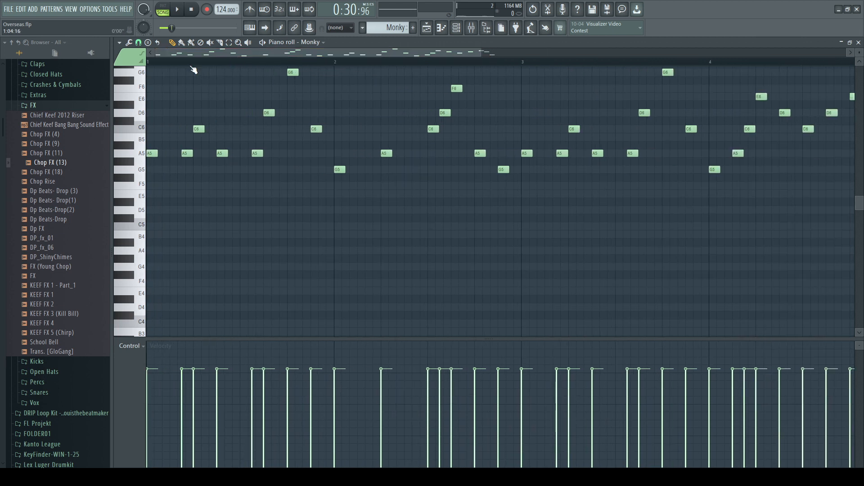
pyautogui.keyDown('ctrl'); pyautogui.scroll(-3, 186, 65); pyautogui.keyUp('ctrl')
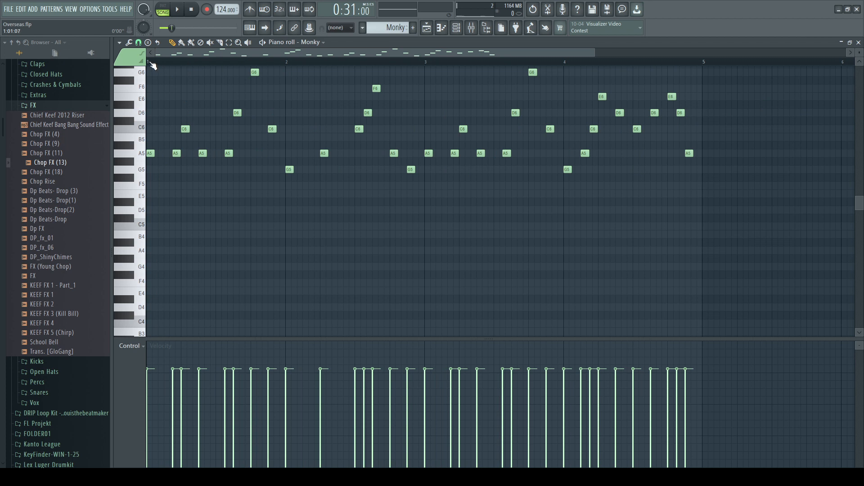
pyautogui.press('space')
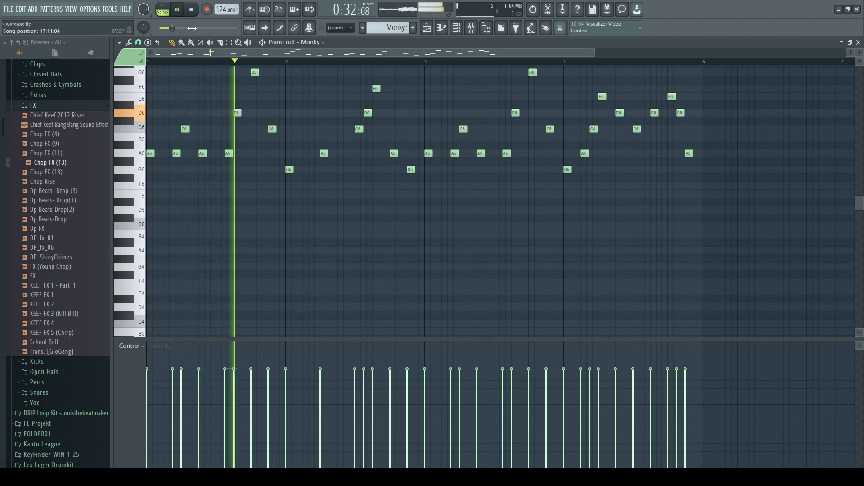
pyautogui.scroll(3, 295, 203)
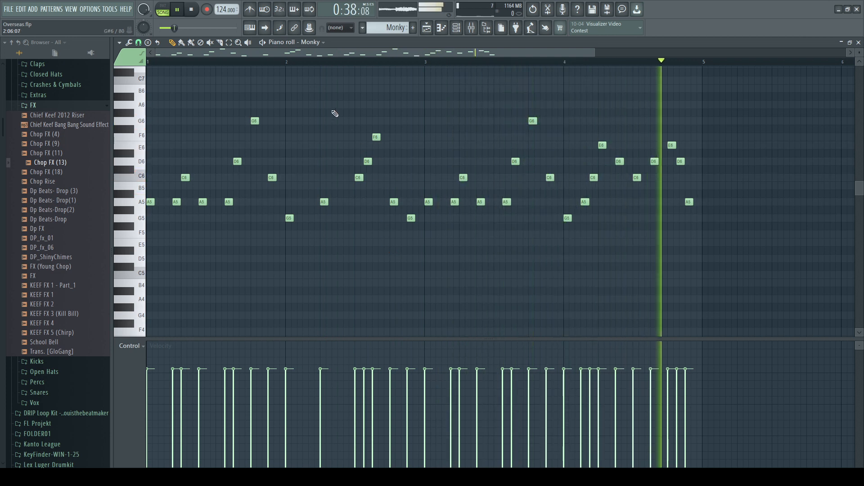
pyautogui.press('space')
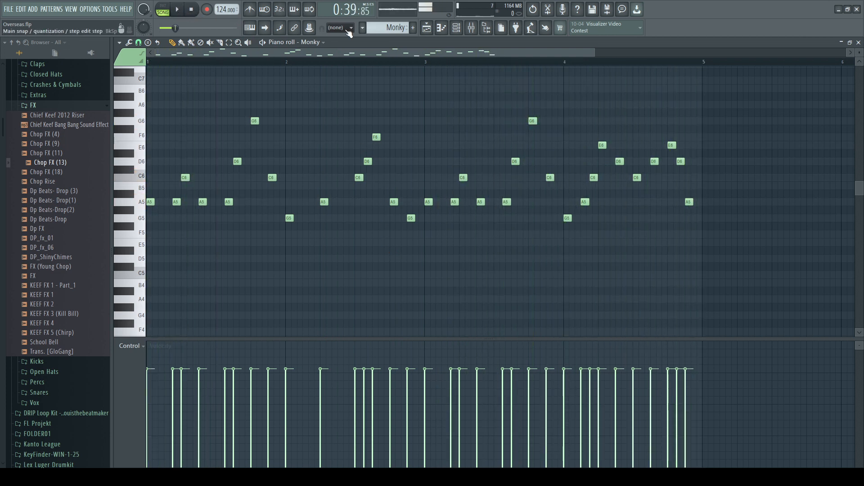
# - Return to the playlist, mute the Monky track and move the playhead to bar 21
pyautogui.click(455, 28)
pyautogui.click(427, 28)
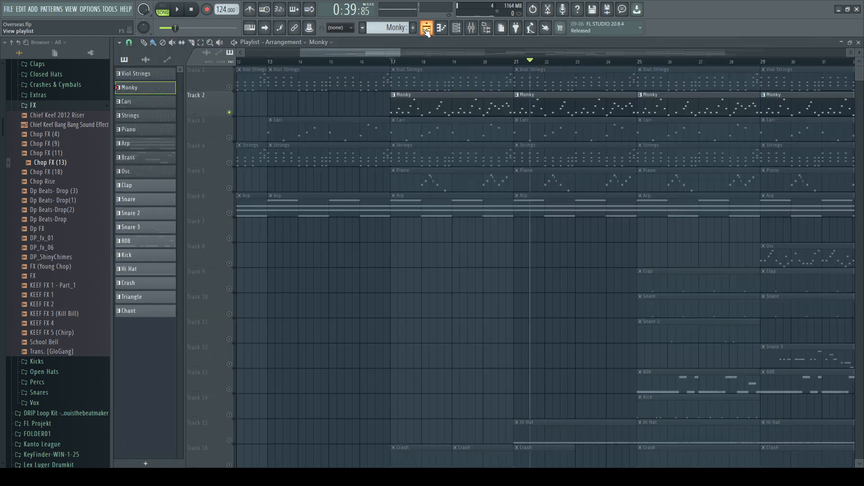
pyautogui.click(229, 112)
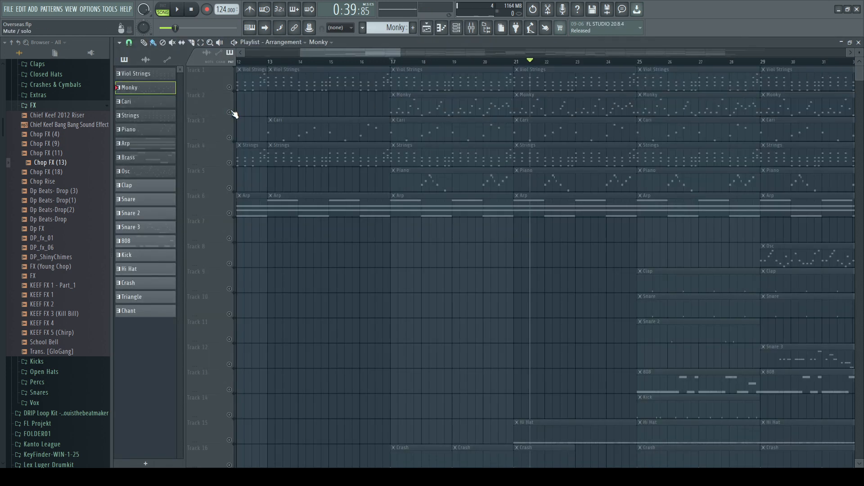
pyautogui.moveTo(530, 61); pyautogui.dragTo(515, 61)
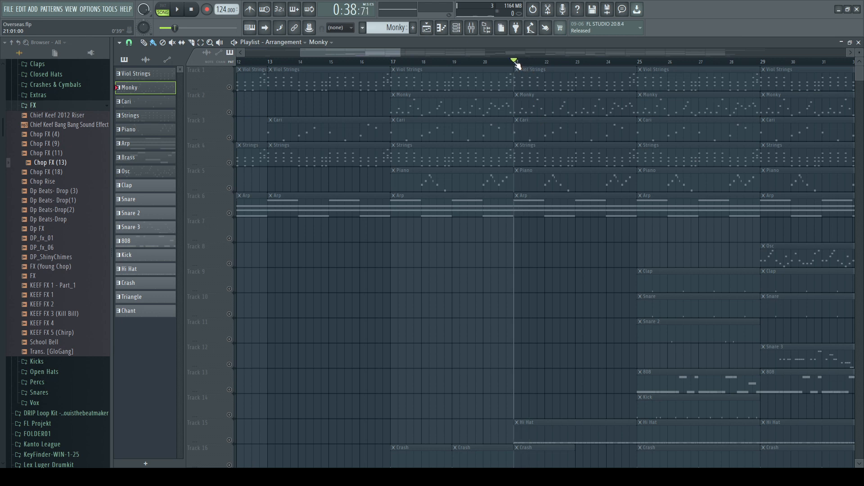
# - Unmute only the Cari track and play its pattern from bar 21 in the piano roll
pyautogui.click(230, 137)
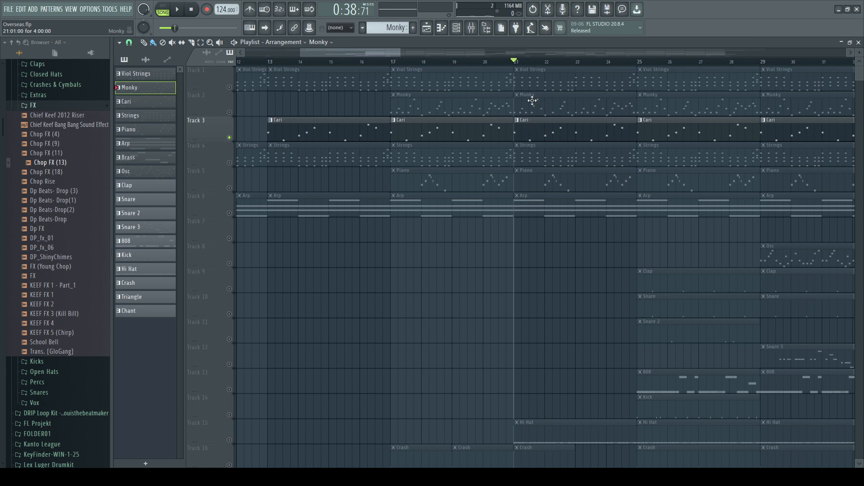
pyautogui.doubleClick(561, 119)
pyautogui.hscroll(-2, 399, 54)
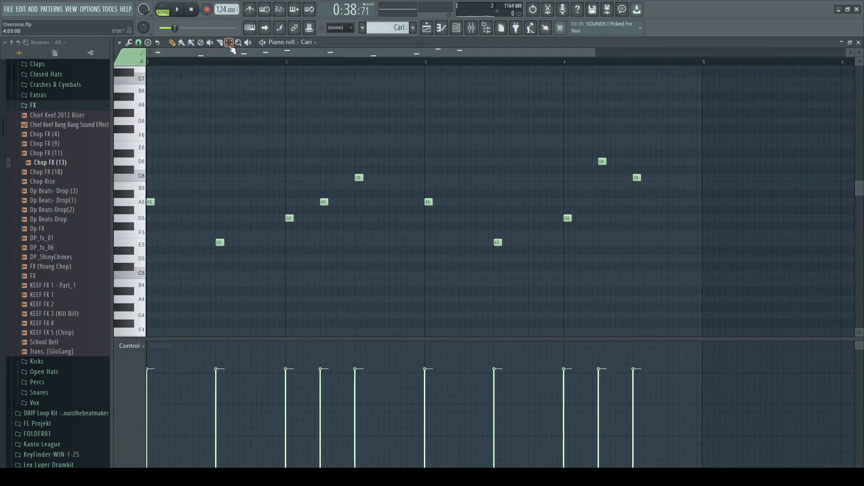
pyautogui.click(177, 9)
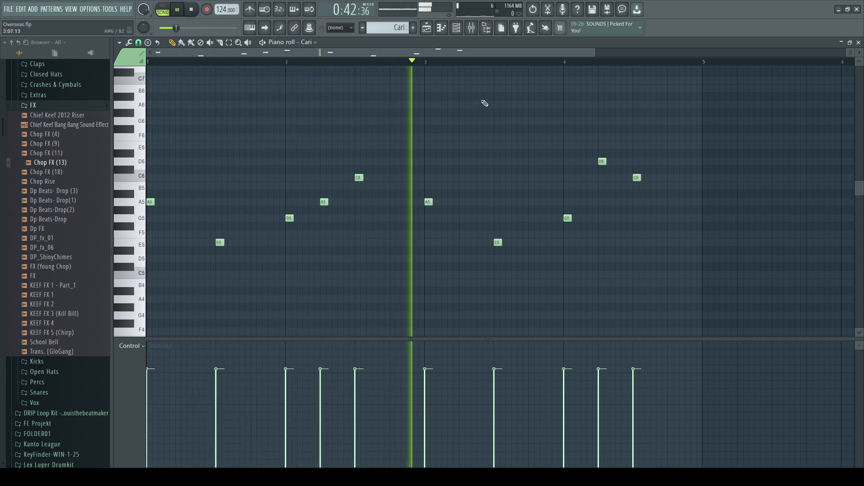
# - Return to the playlist during playback, unmute the Monky track to hear it together with Cari, and pause
pyautogui.click(428, 28)
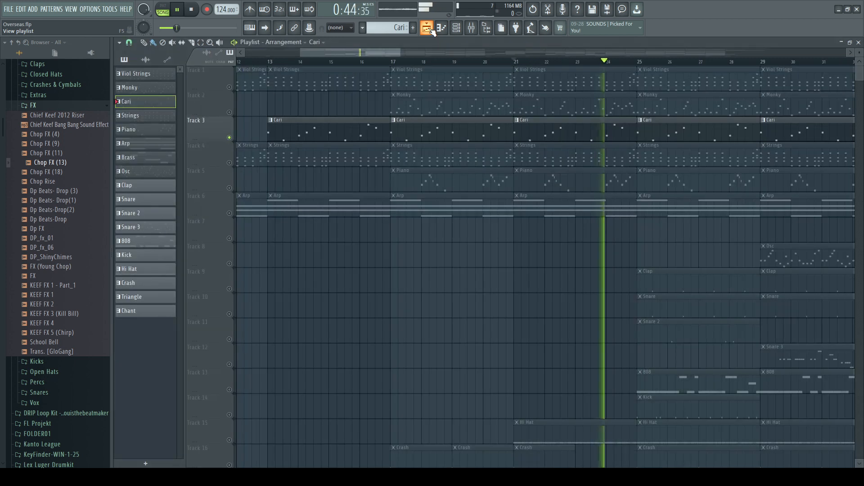
pyautogui.click(230, 112)
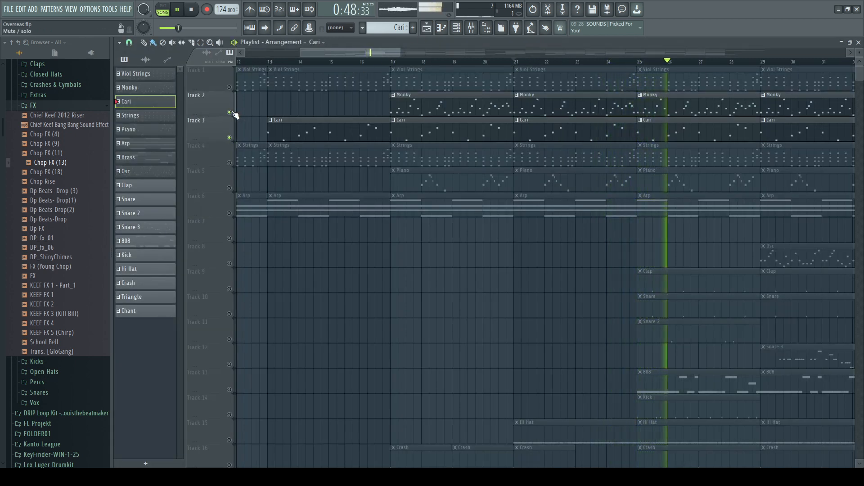
pyautogui.click(176, 9)
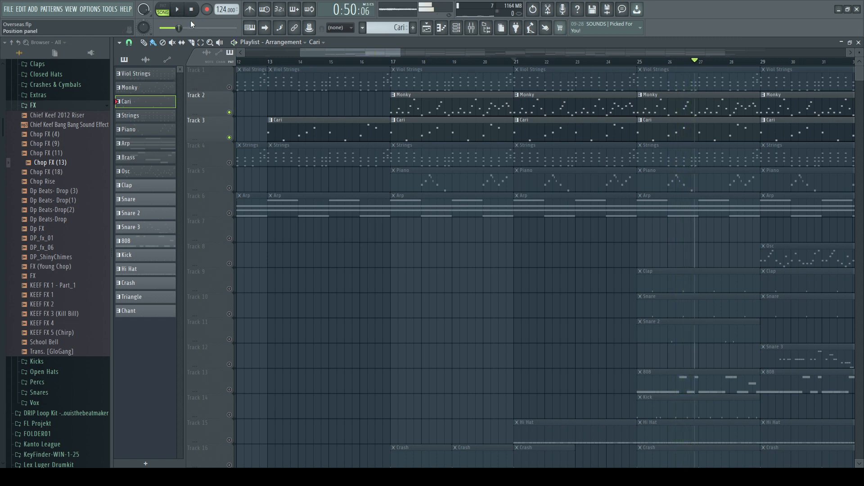
# - Switch the audible track from Monky and Cari to Piano, with the playhead at bar 17
pyautogui.click(230, 137)
pyautogui.click(394, 63)
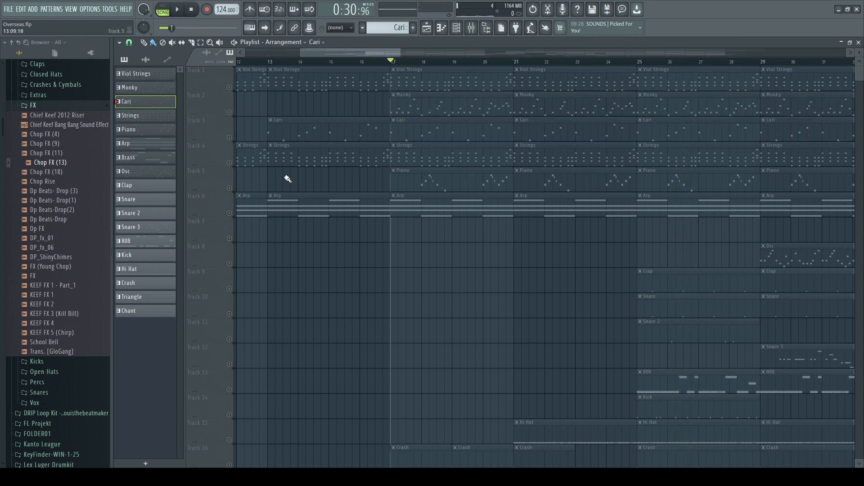
pyautogui.click(232, 187)
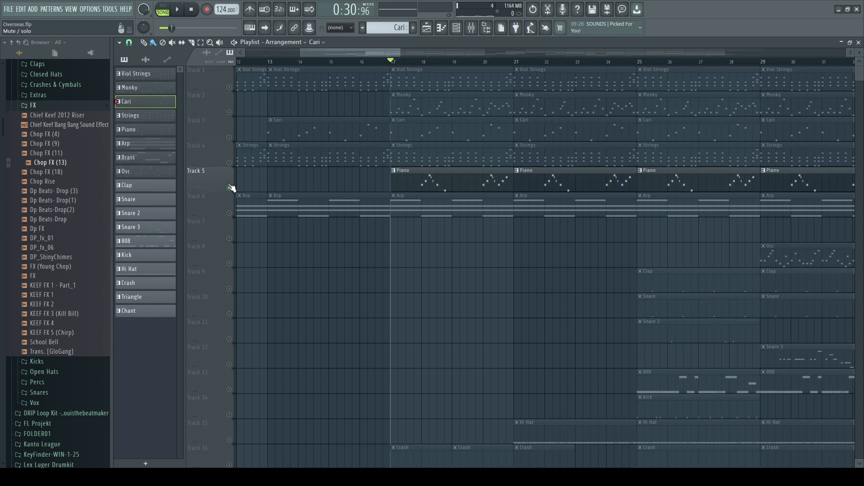
# - Open the Piano pattern in the piano roll and play its four bars from the start
pyautogui.doubleClick(432, 179)
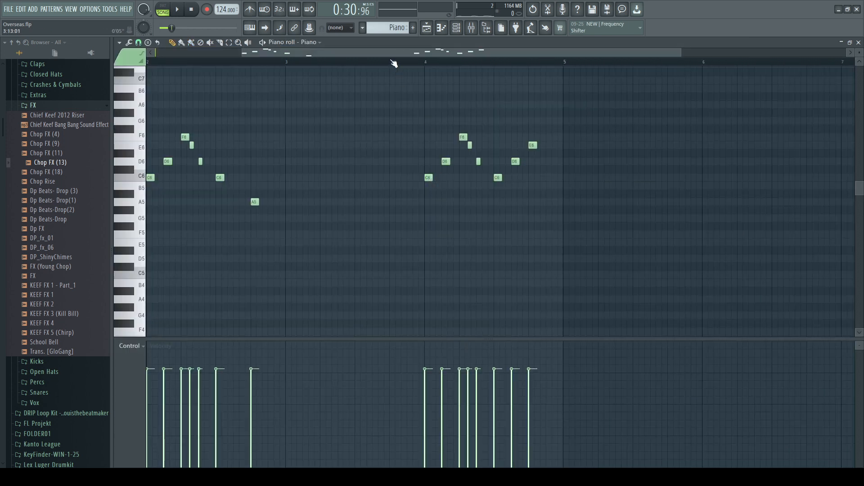
pyautogui.moveTo(394, 63); pyautogui.dragTo(215, 58)
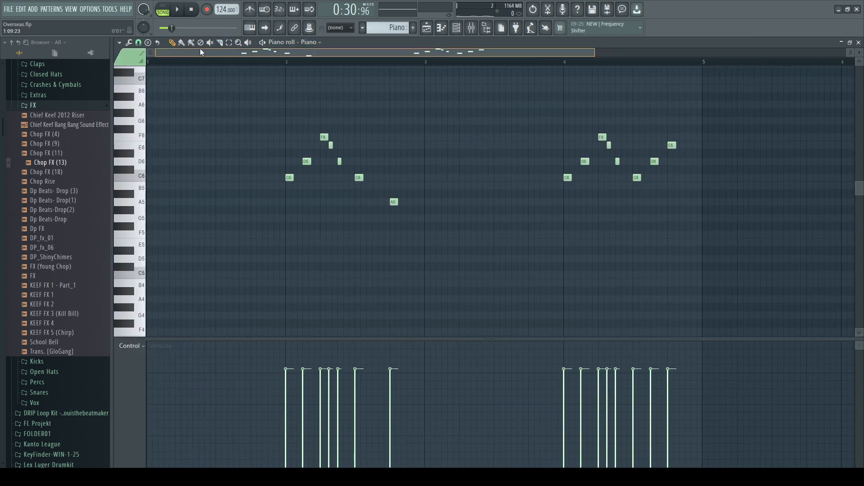
pyautogui.click(180, 11)
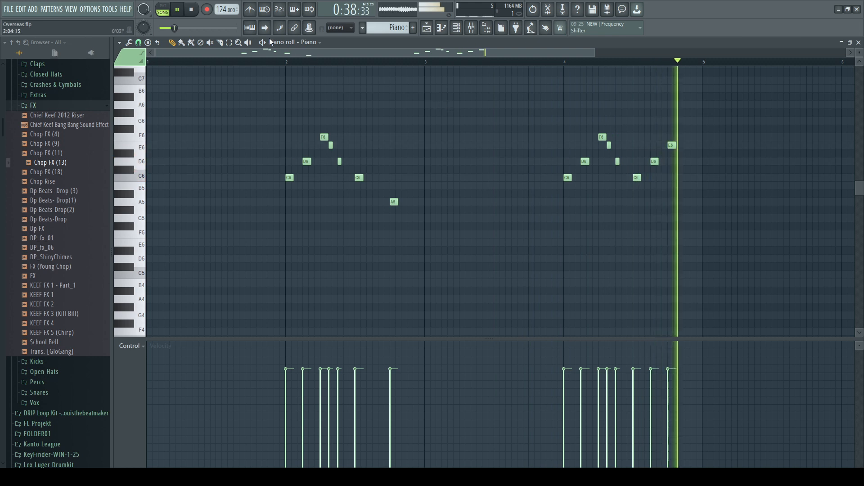
pyautogui.click(187, 14)
# - Return to the playlist, switch the audible track from Piano to Arp and move the playhead back to bar 17
pyautogui.click(426, 28)
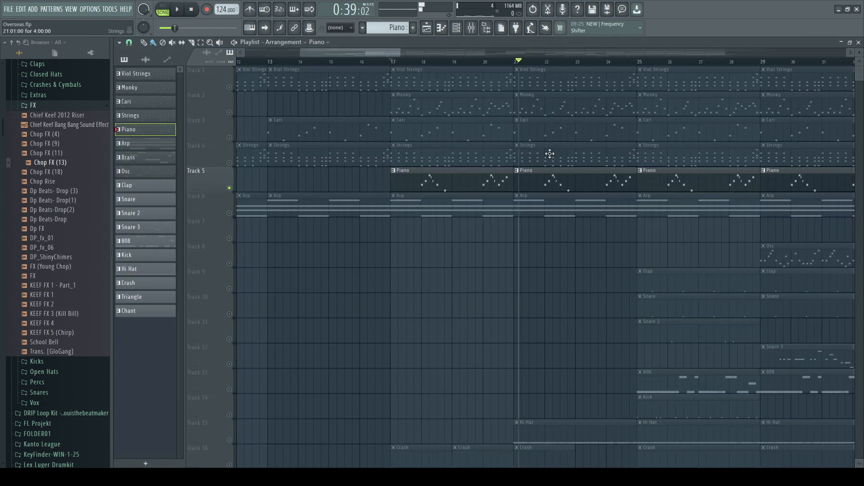
pyautogui.scroll(-3, 525, 61)
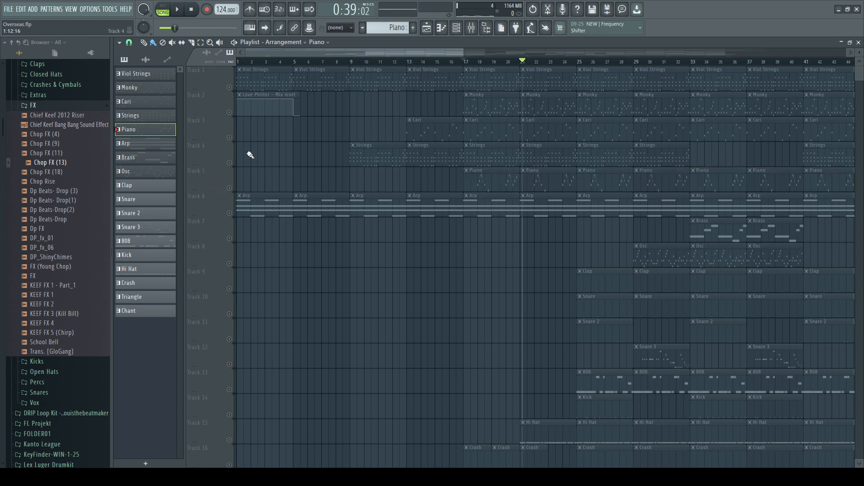
pyautogui.moveTo(527, 61); pyautogui.dragTo(464, 64)
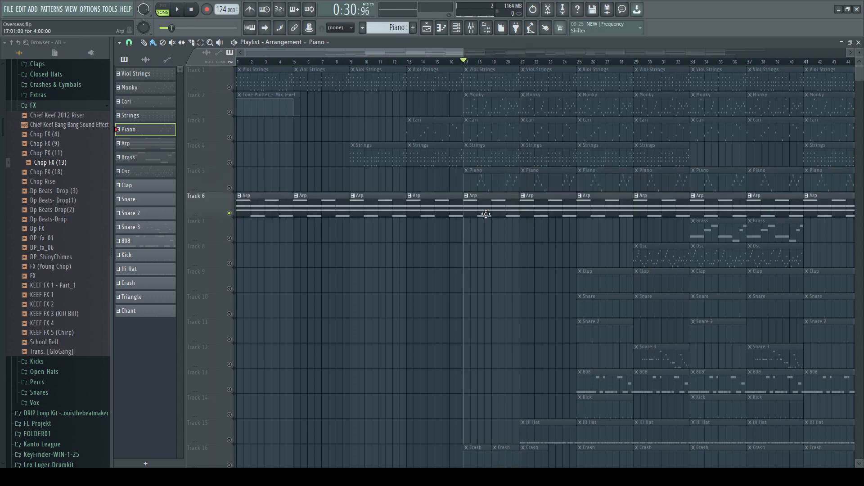
# - Open the Arp pattern in the piano roll and play its sustained chords from bar 17
pyautogui.doubleClick(245, 203)
pyautogui.moveTo(405, 51); pyautogui.dragTo(288, 52)
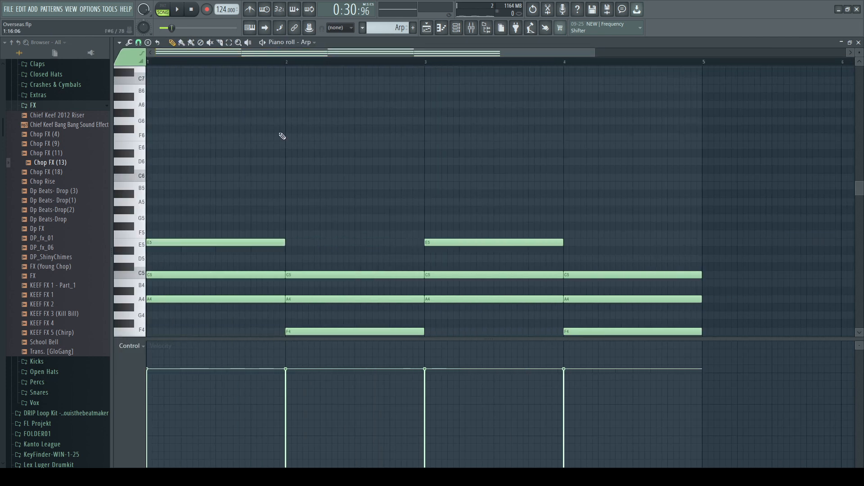
pyautogui.scroll(-2, 292, 121)
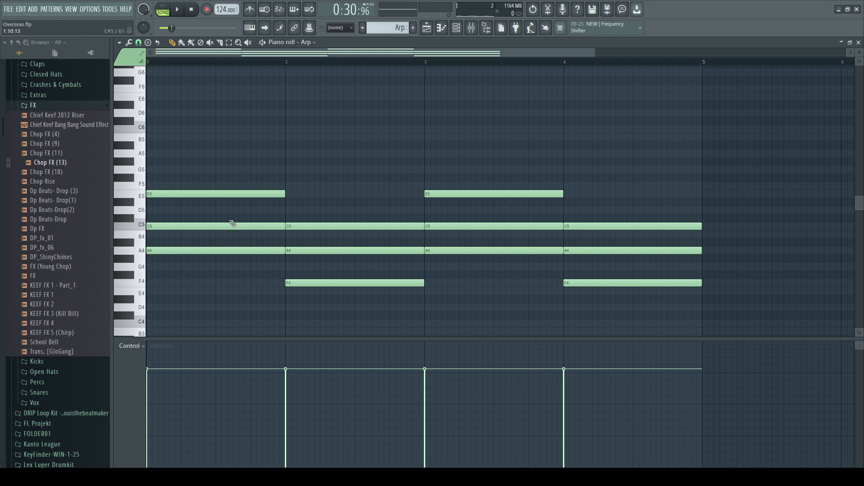
pyautogui.click(177, 9)
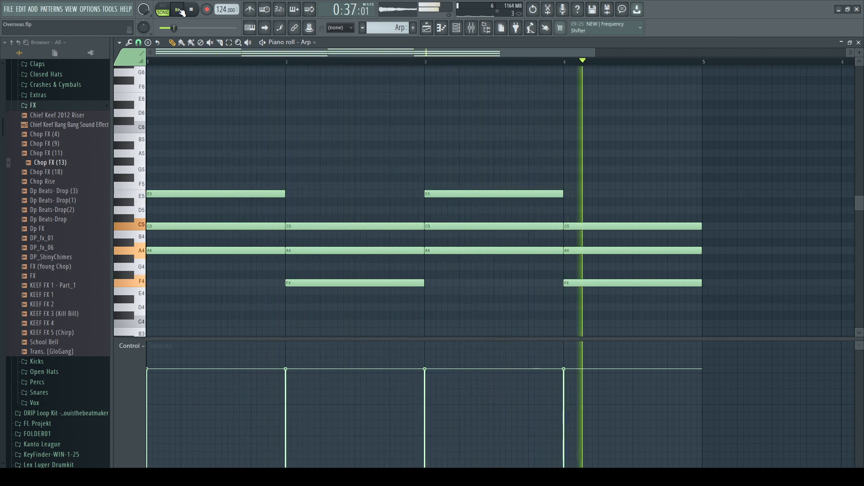
pyautogui.click(180, 9)
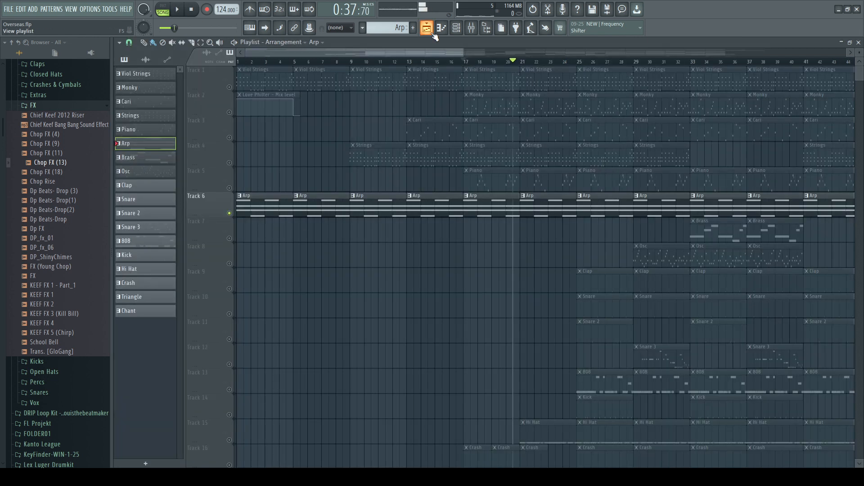
# - Mute the Arp track in the playlist and select the time range from bar 29 up to bar 33
pyautogui.click(426, 28)
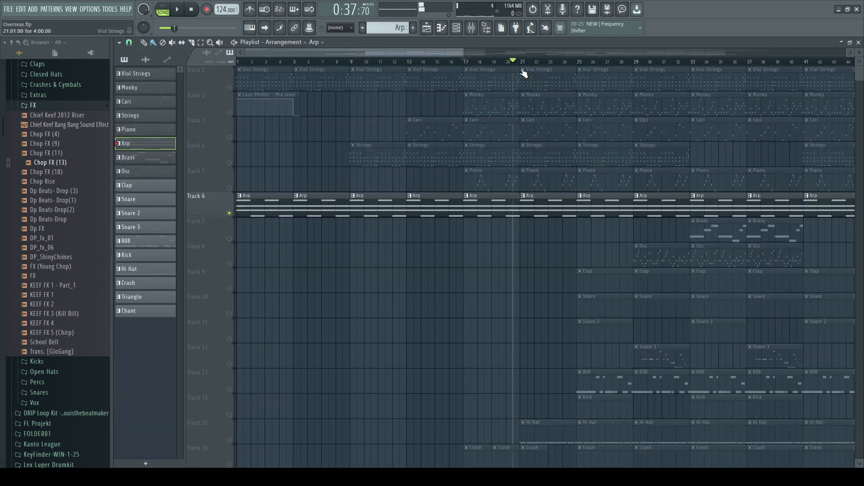
pyautogui.click(229, 212)
pyautogui.scroll(-1, 548, 62)
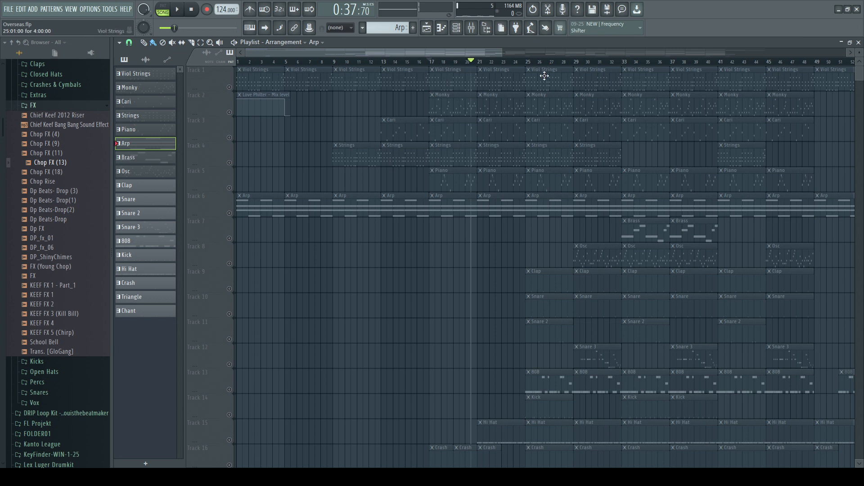
pyautogui.click(576, 63)
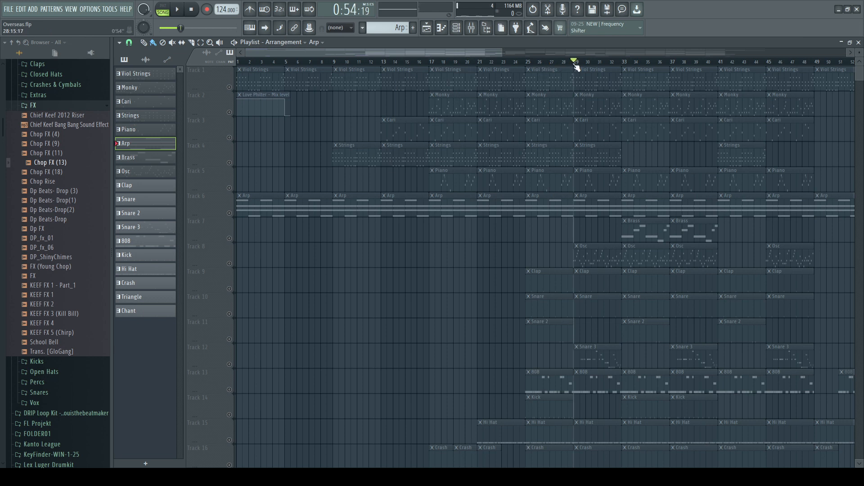
pyautogui.moveTo(574, 66); pyautogui.dragTo(624, 66)
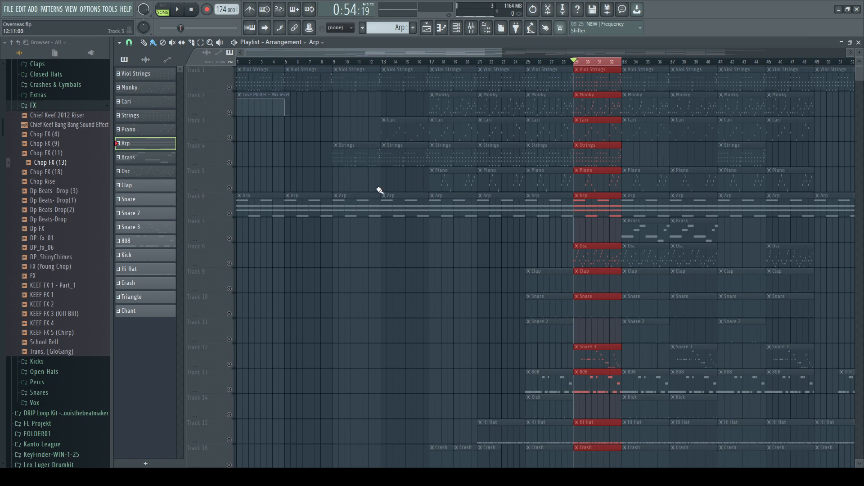
# - Unmute only the Osc track and play its pattern from bar 29 in the piano roll
pyautogui.click(230, 265)
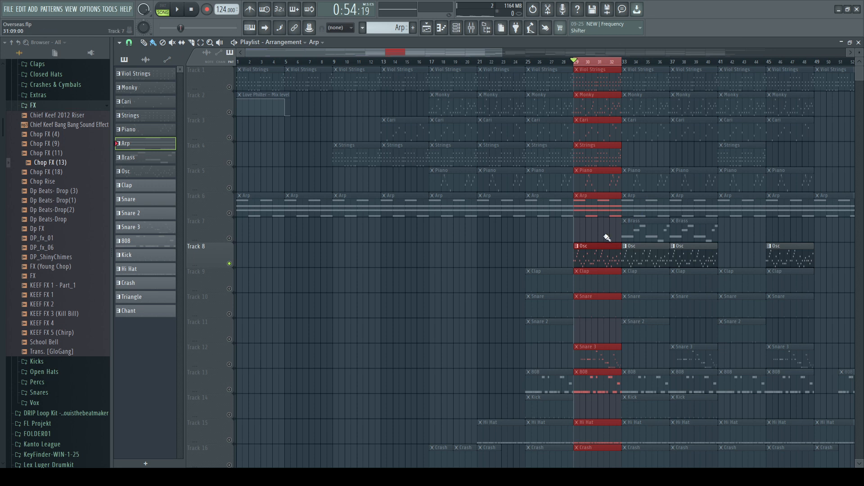
pyautogui.doubleClick(588, 253)
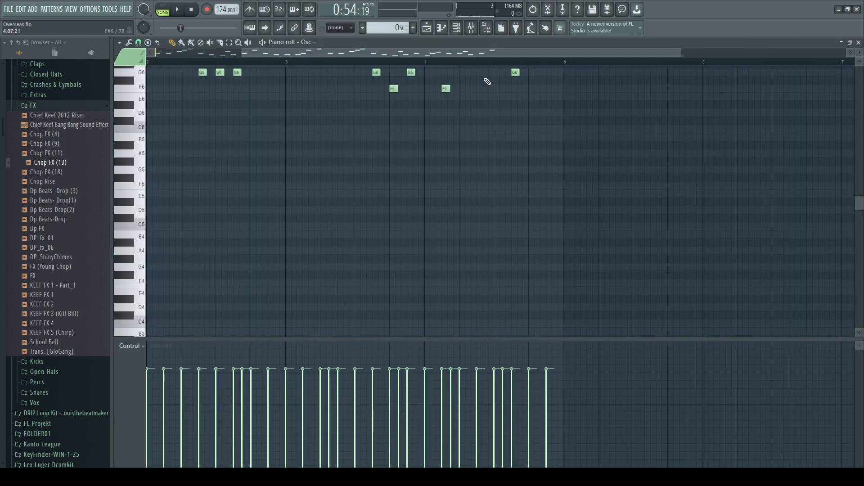
pyautogui.scroll(3, 345, 139)
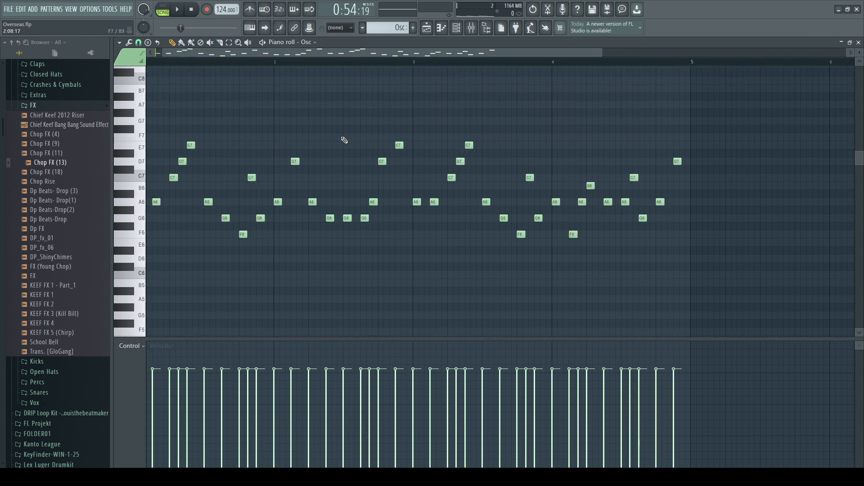
pyautogui.hscroll(-4, 353, 54)
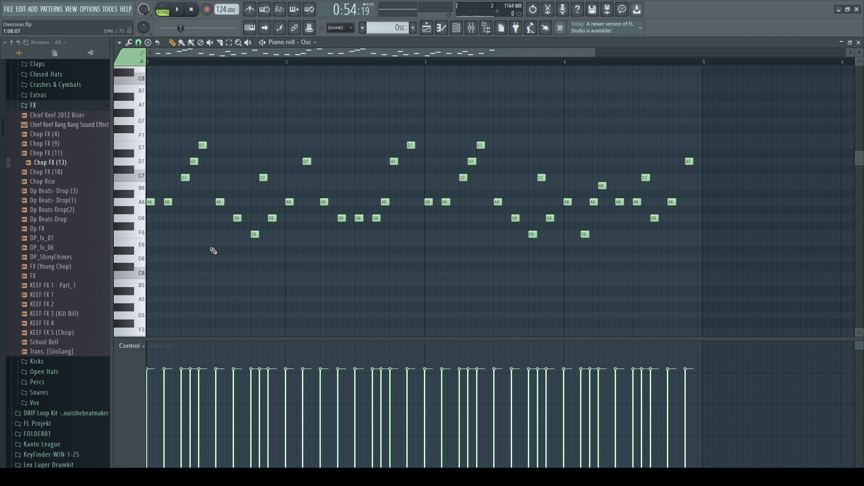
pyautogui.click(178, 13)
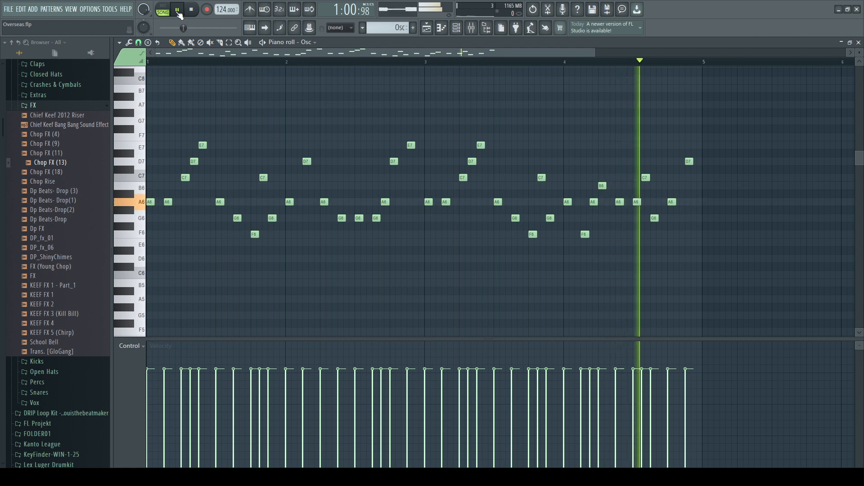
pyautogui.click(179, 13)
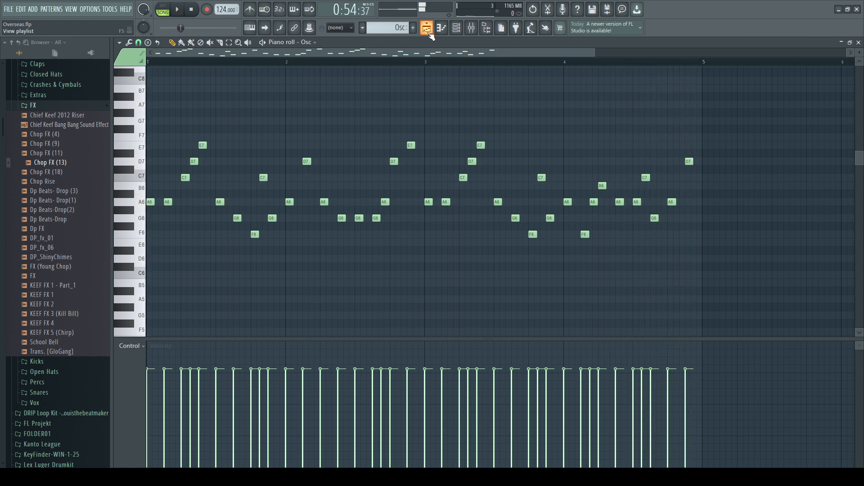
# - Return to the playlist, select the time range from bar 33 up to bar 37 and mute the Osc track
pyautogui.press('F5')
pyautogui.click(623, 61)
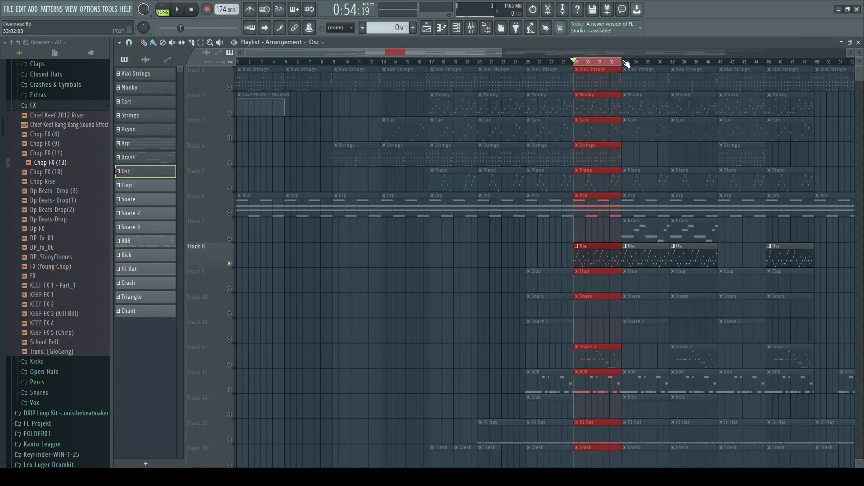
pyautogui.moveTo(627, 63); pyautogui.dragTo(671, 62)
pyautogui.click(229, 263)
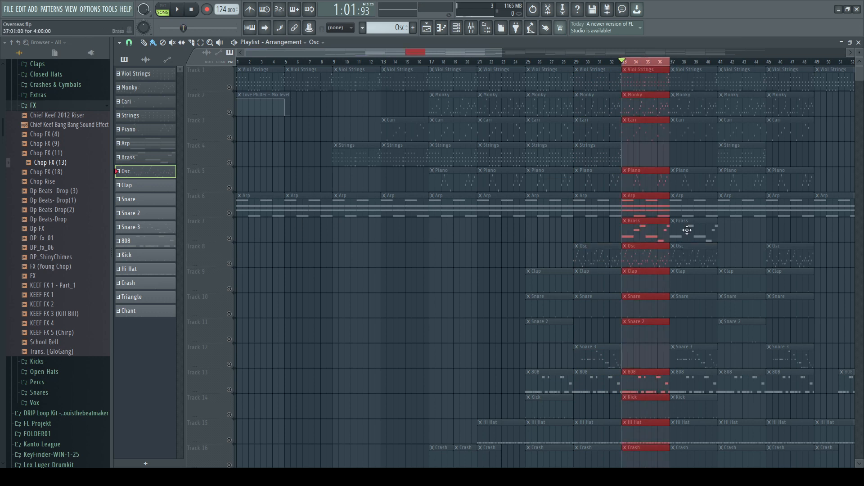
# - Unmute only the Brass track and play its pattern from bar 33 in the piano roll
pyautogui.doubleClick(652, 228)
pyautogui.moveTo(470, 54); pyautogui.dragTo(263, 62)
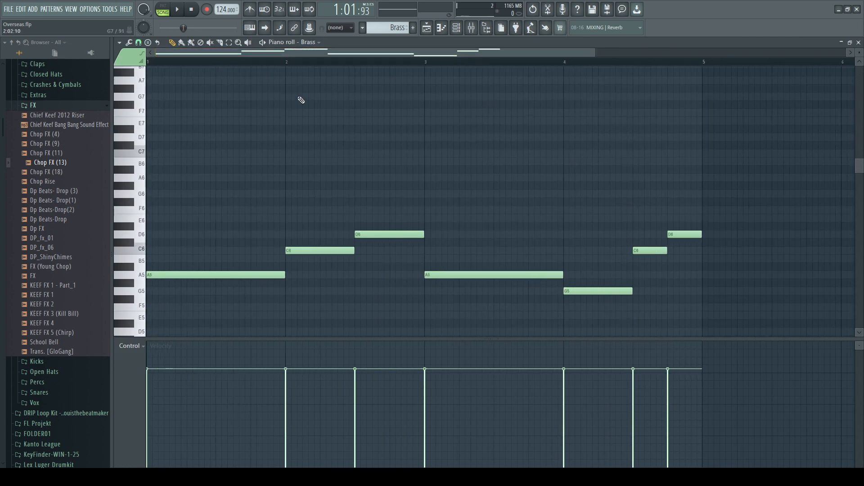
pyautogui.click(178, 10)
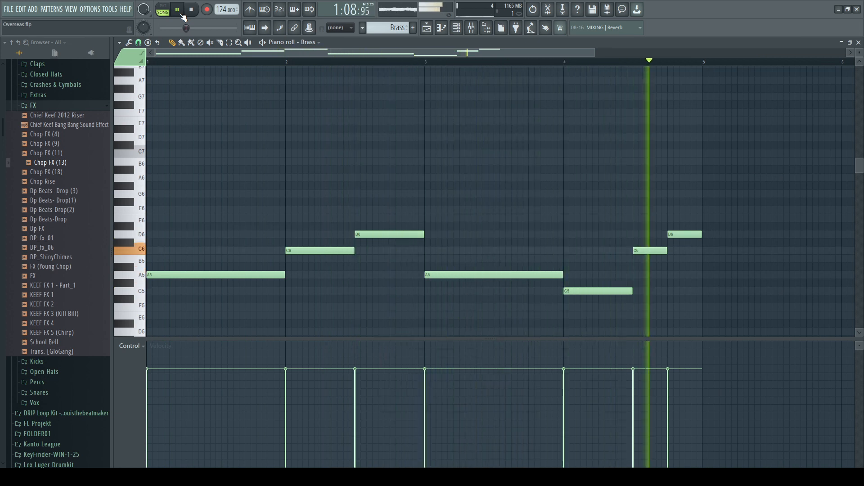
pyautogui.click(182, 11)
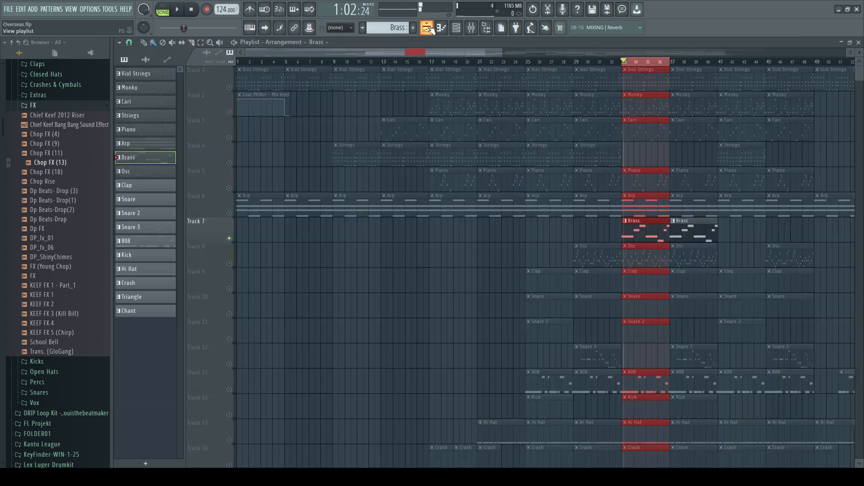
# - Unmute the Brass and Osc tracks in the playlist, play them together from bar 33, and clear the time selection
pyautogui.press('F5')
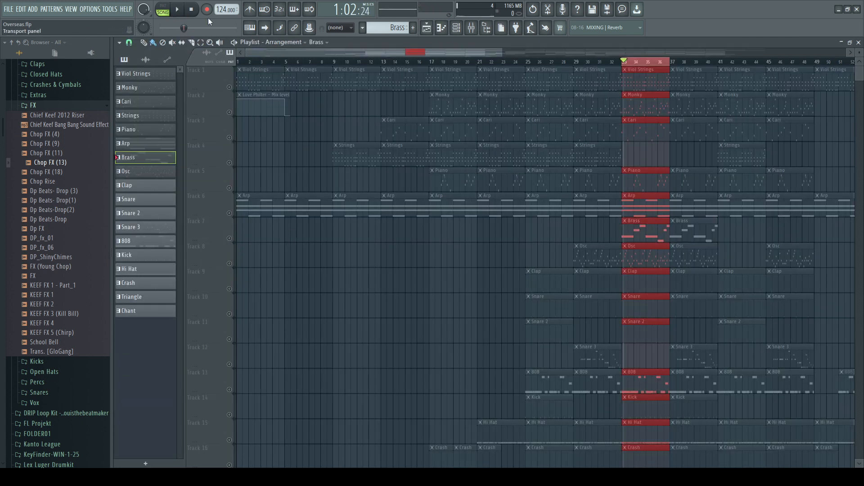
pyautogui.click(229, 238)
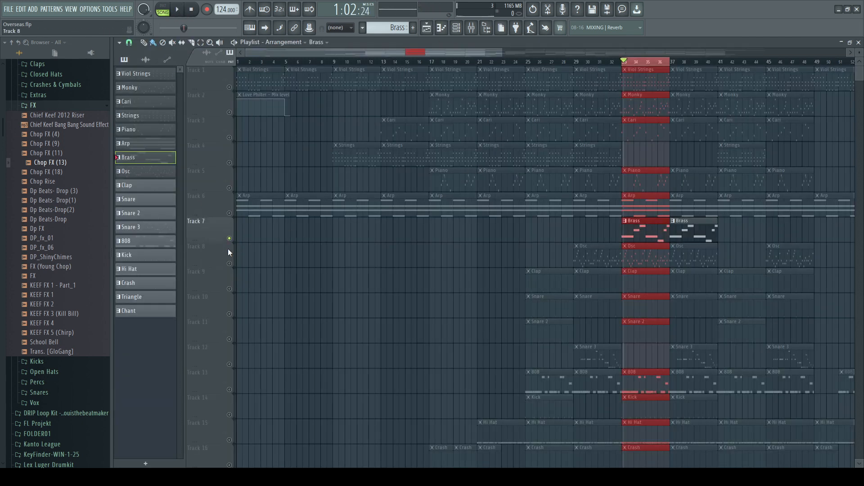
pyautogui.click(229, 264)
pyautogui.click(183, 12)
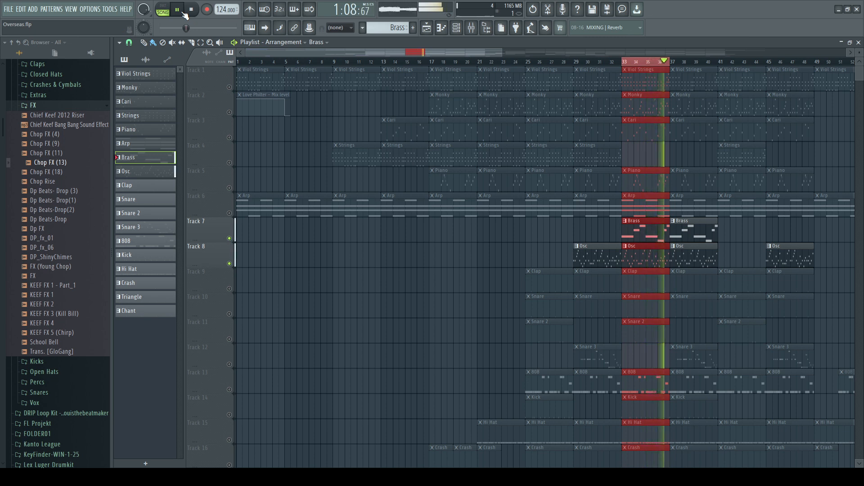
pyautogui.click(180, 11)
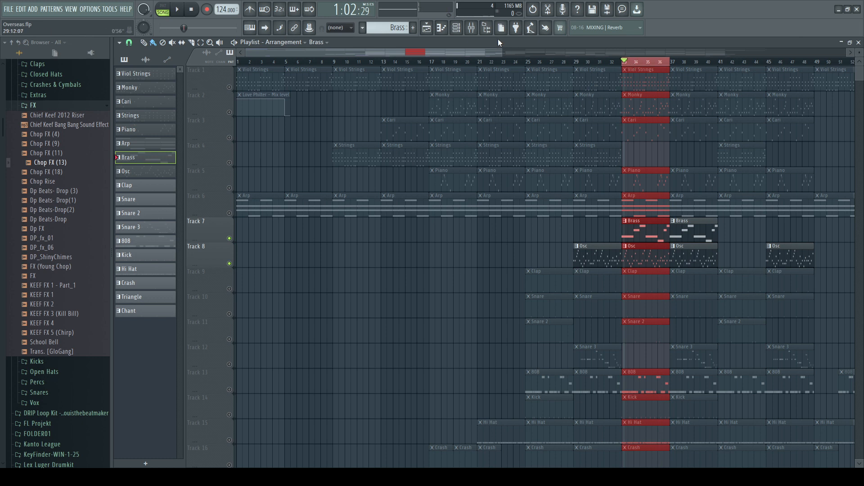
pyautogui.click(650, 62)
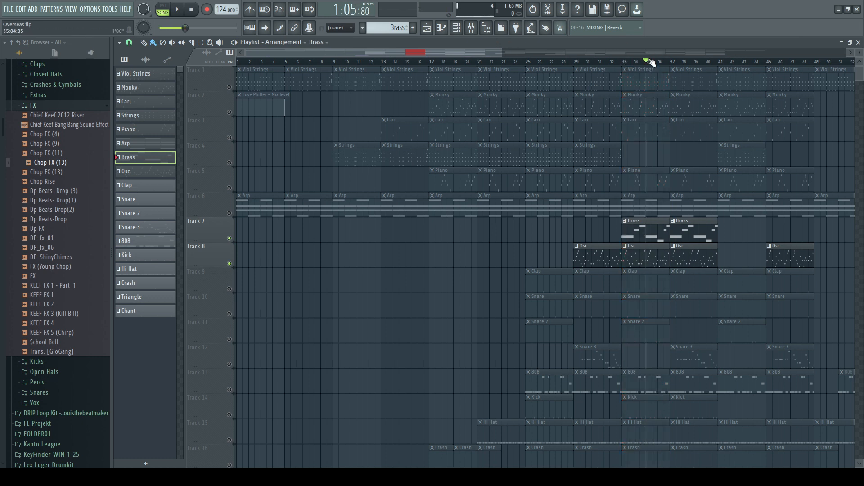
# - Go through mixer inserts 8 down to 1 to examine which effects each melody track uses
pyautogui.click(475, 30)
pyautogui.click(212, 107)
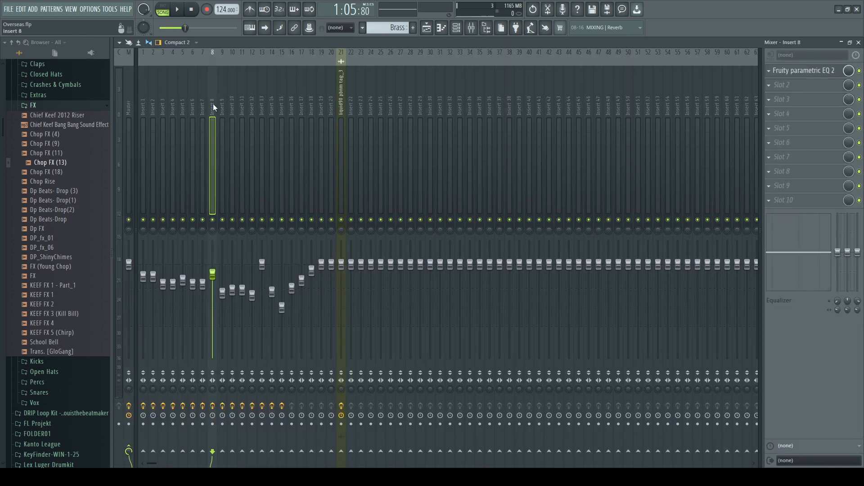
pyautogui.click(199, 102)
pyautogui.click(192, 100)
pyautogui.click(184, 98)
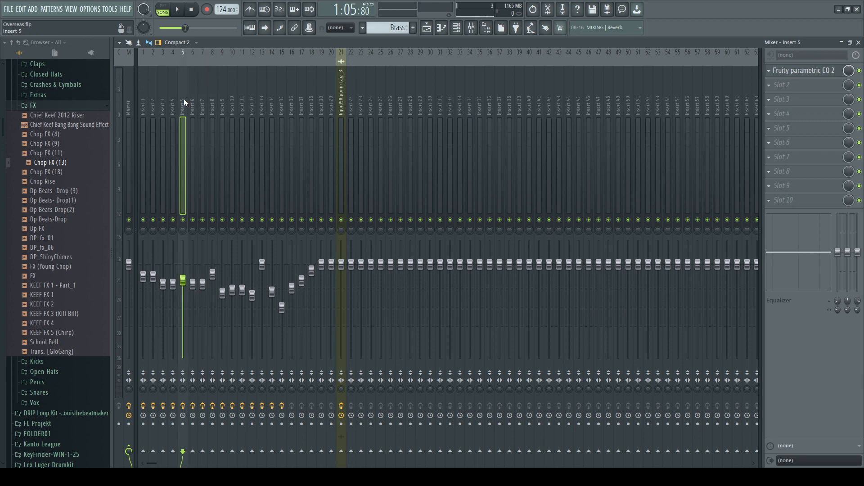
pyautogui.click(173, 99)
pyautogui.click(164, 97)
pyautogui.click(154, 96)
pyautogui.click(147, 100)
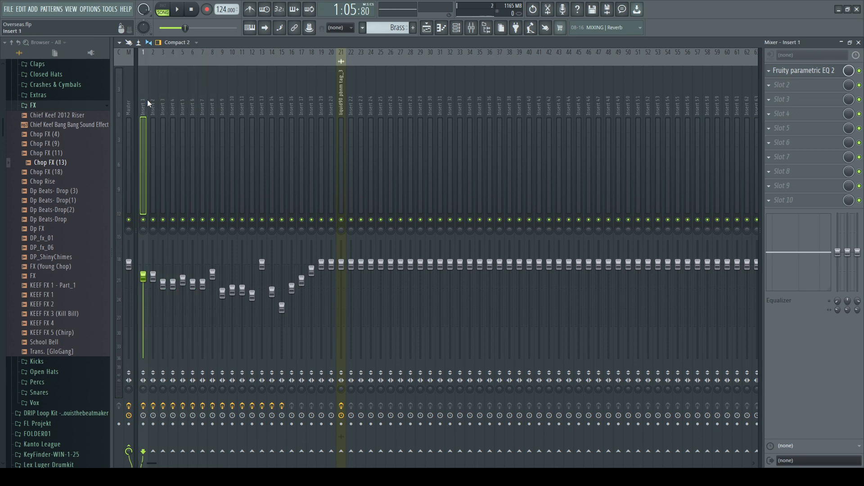
# - Examine the low cut in Fruity Parametric EQ 2 on Insert 5, and close the plugin
pyautogui.click(213, 103)
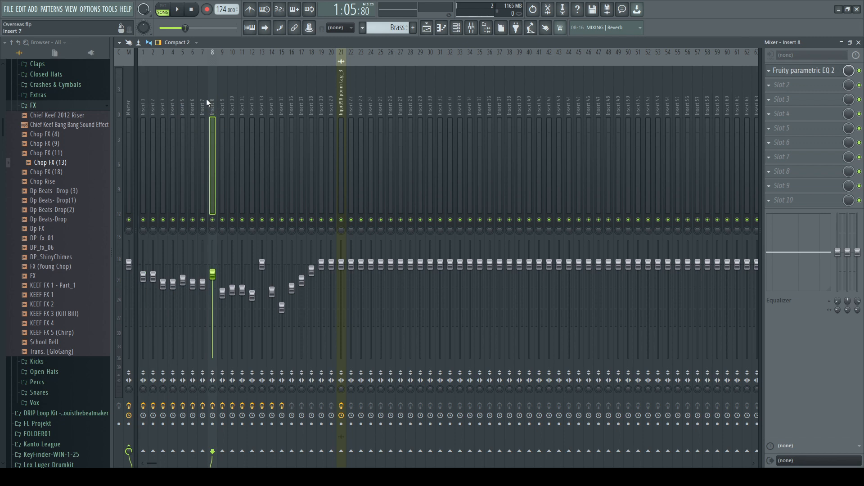
pyautogui.click(206, 101)
pyautogui.click(183, 99)
pyautogui.click(830, 72)
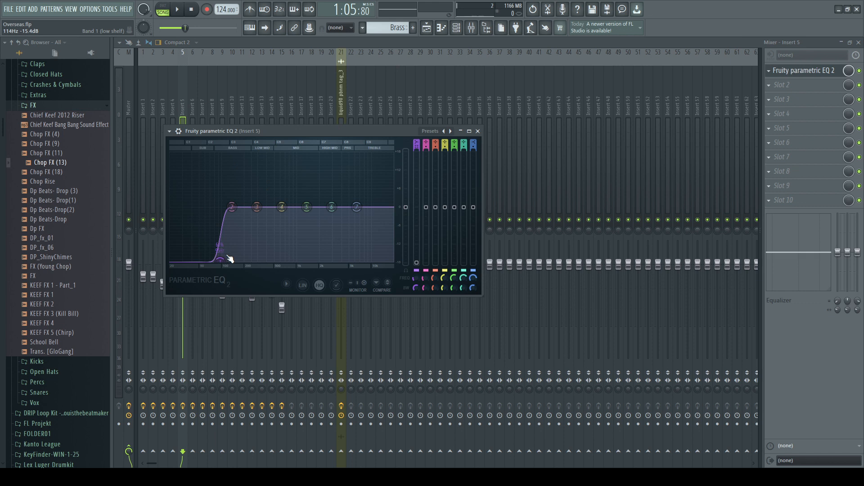
pyautogui.moveTo(229, 259)
pyautogui.mouseDown()
pyautogui.moveTo(233, 249)
pyautogui.moveTo(221, 256)
pyautogui.moveTo(231, 254)
pyautogui.mouseUp()
pyautogui.click(478, 131)
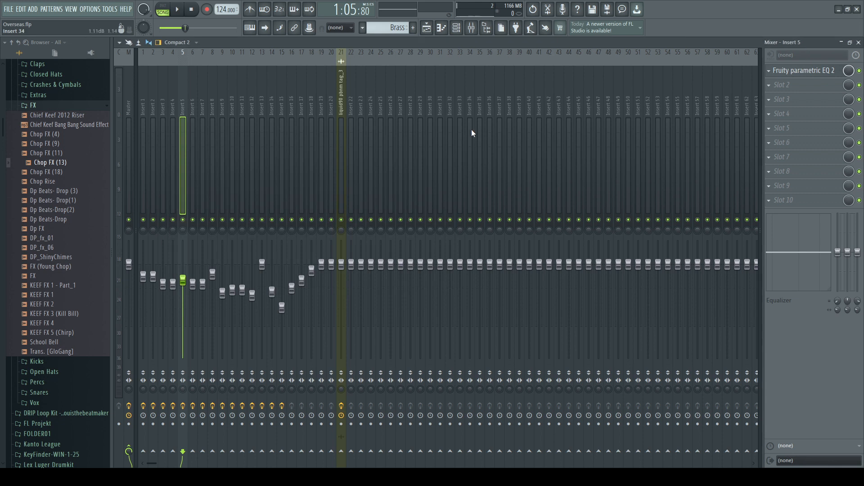
# - Examine the Low and Master band settings of Maximus on the mixer's Master track, and return to the melody inserts
pyautogui.click(196, 107)
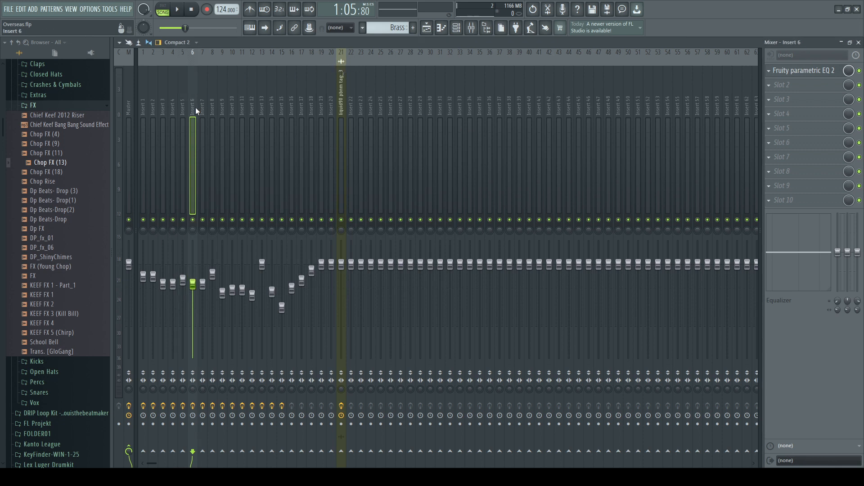
pyautogui.click(145, 99)
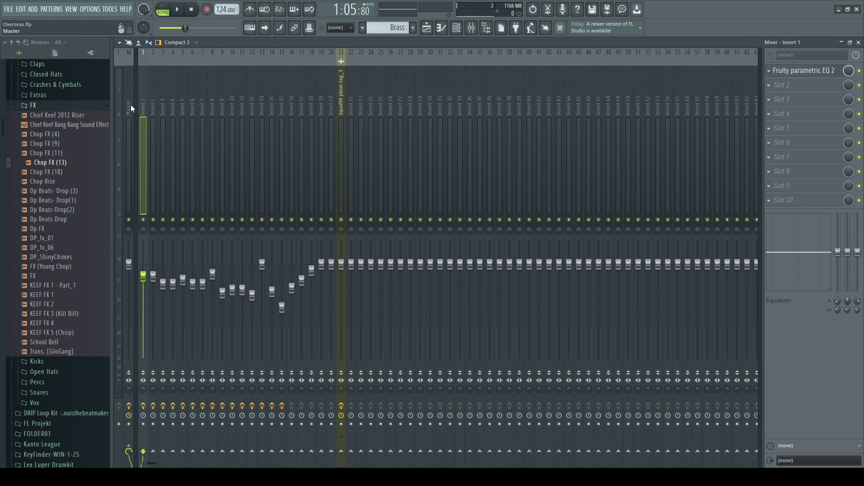
pyautogui.click(131, 104)
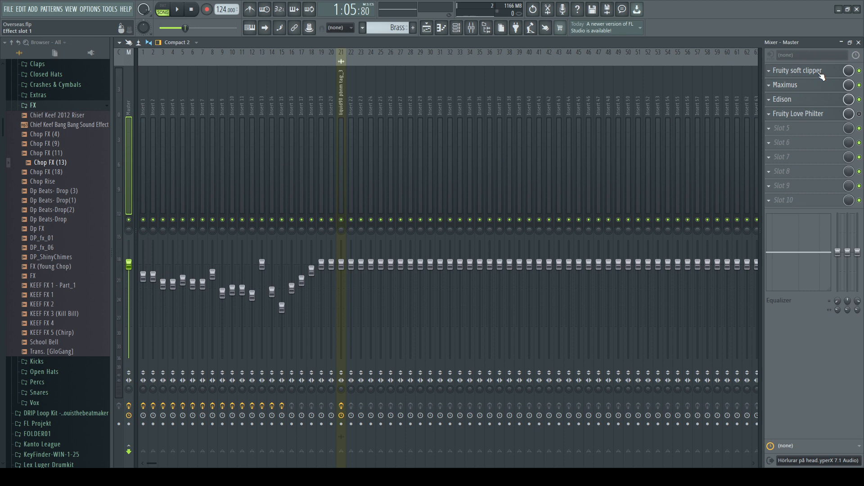
pyautogui.click(811, 84)
pyautogui.click(183, 225)
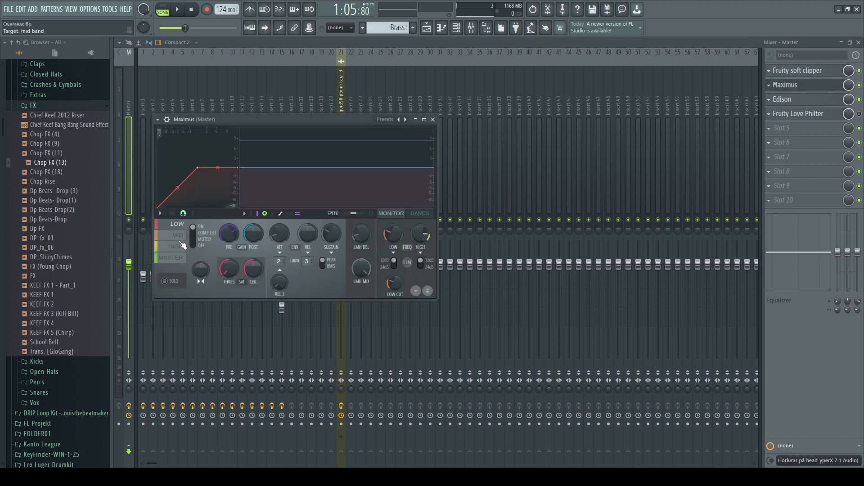
pyautogui.click(174, 258)
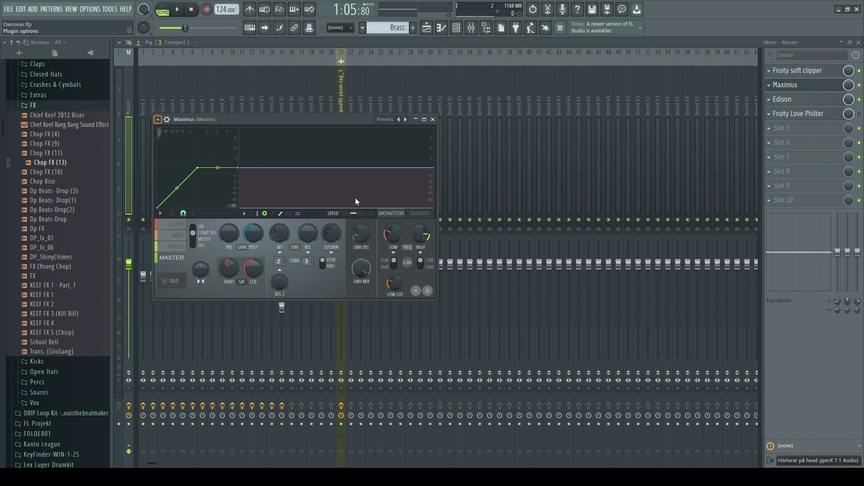
pyautogui.click(433, 120)
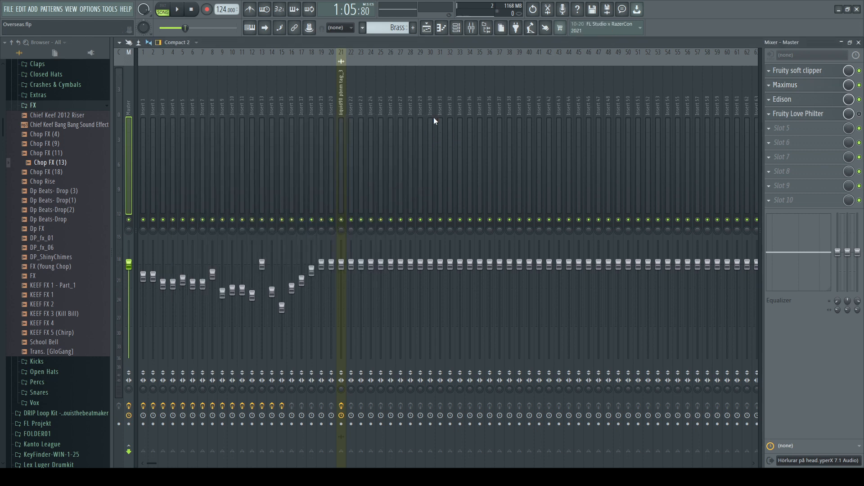
pyautogui.click(184, 107)
pyautogui.click(209, 106)
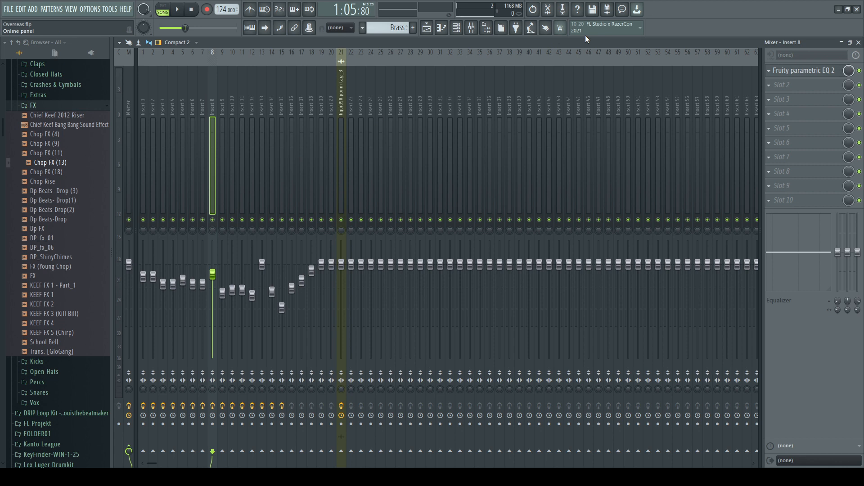
# - Return to the playlist and unmute tracks 1 to 6, from Viol Strings to Arp
pyautogui.click(426, 28)
pyautogui.click(230, 88)
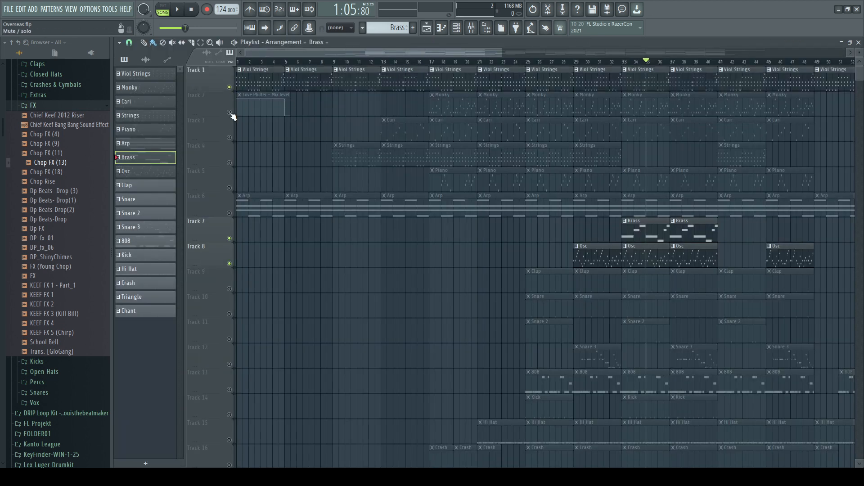
pyautogui.click(229, 112)
pyautogui.click(229, 137)
pyautogui.click(230, 162)
pyautogui.click(229, 188)
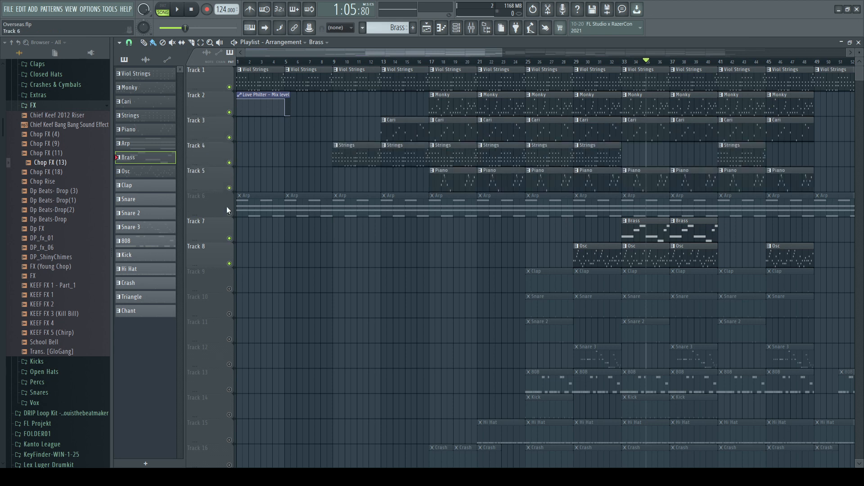
pyautogui.click(229, 213)
# - Unmute tracks 9 to 14, from Clap to Kick
pyautogui.scroll(-3, 259, 223)
pyautogui.click(230, 213)
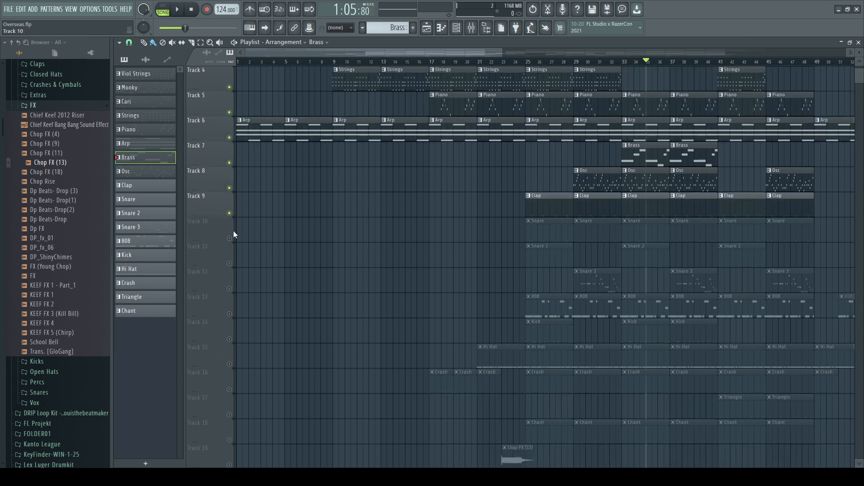
pyautogui.click(229, 238)
pyautogui.click(229, 263)
pyautogui.click(229, 289)
pyautogui.click(229, 314)
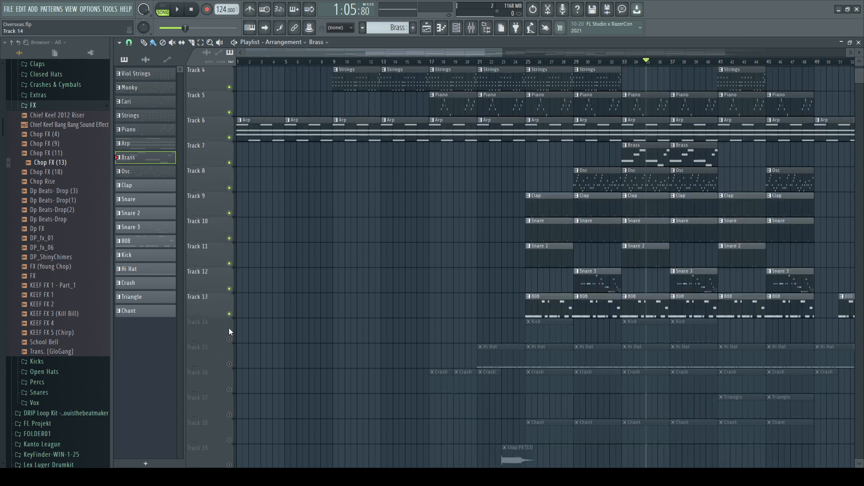
pyautogui.click(230, 339)
# - Unmute tracks 15 to 18: Hi Hat, Crash, Triangle and Chant
pyautogui.scroll(-2, 253, 330)
pyautogui.click(229, 313)
pyautogui.click(229, 339)
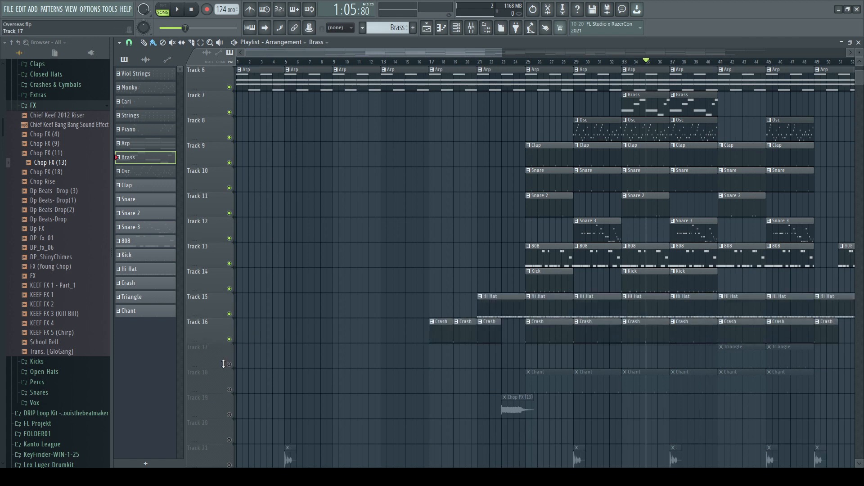
pyautogui.click(230, 365)
pyautogui.click(229, 389)
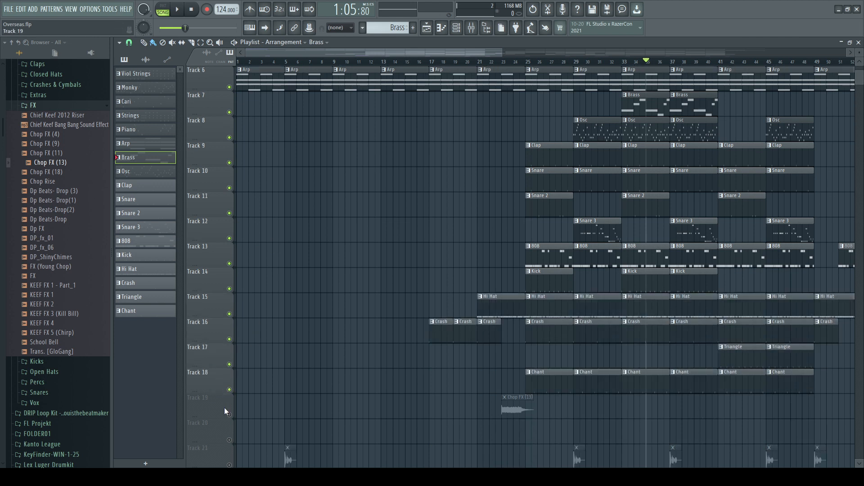
pyautogui.scroll(5, 334, 331)
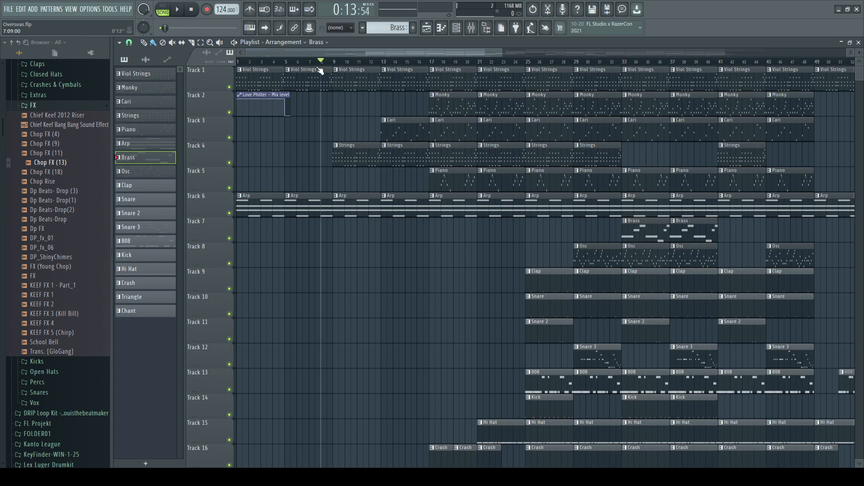
# - Check the Master track's effects in the mixer, and play the full arrangement from the beginning in the playlist
pyautogui.click(475, 30)
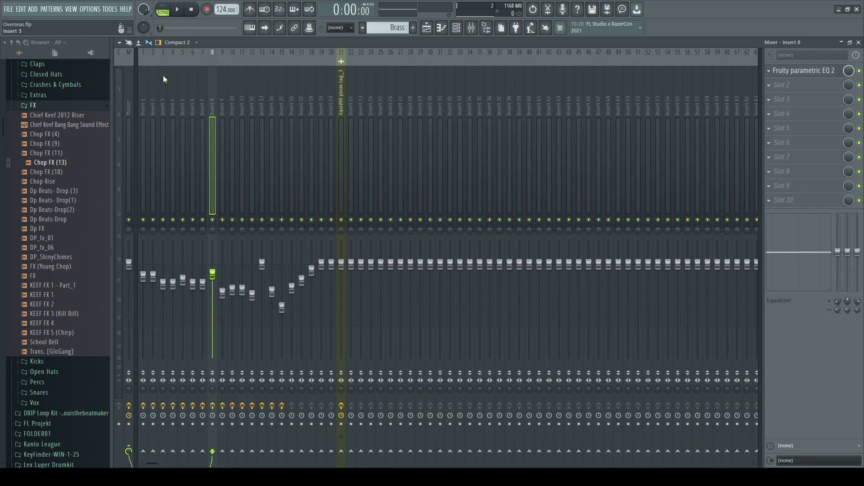
pyautogui.click(129, 82)
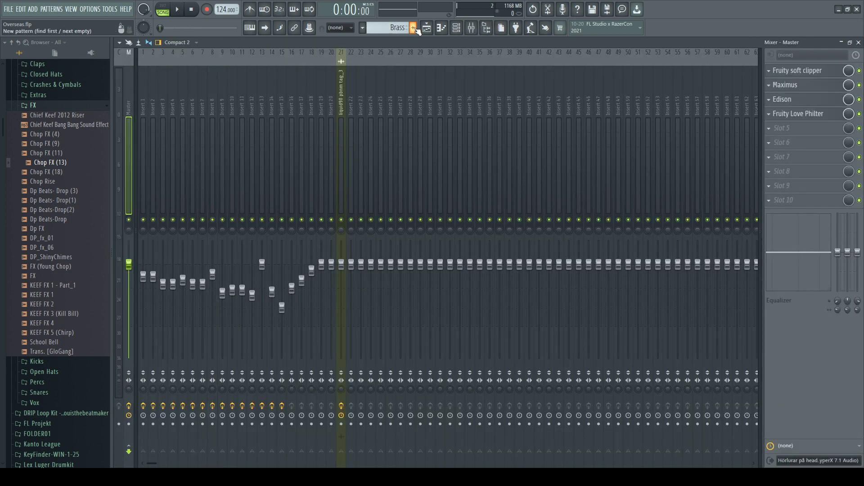
pyautogui.click(425, 31)
pyautogui.click(177, 9)
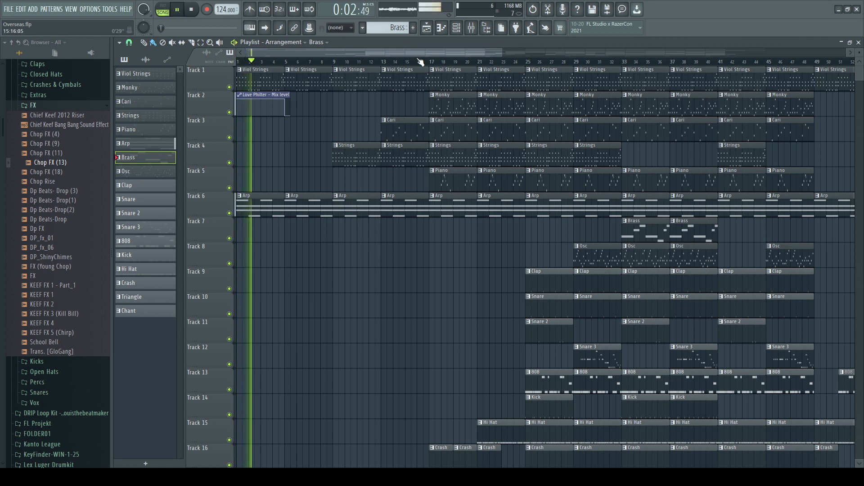
# - Look over the channel rack and mixer levels during playback, select Insert 12, and go back to the playlist
pyautogui.click(459, 29)
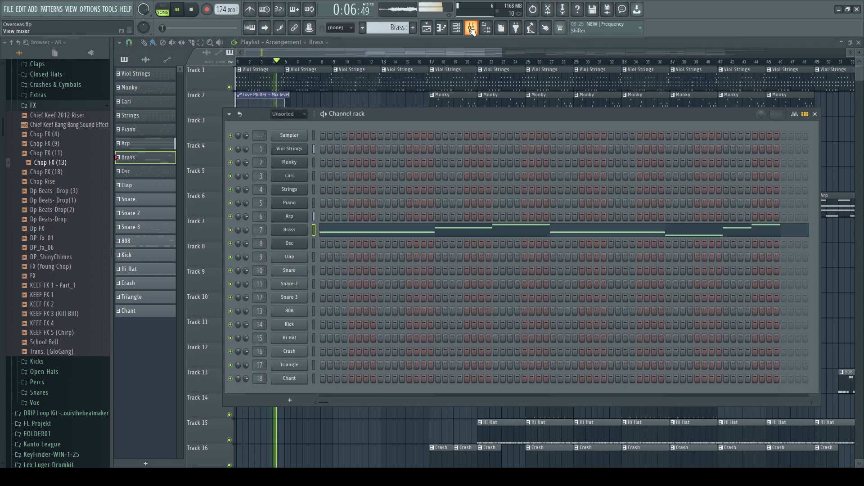
pyautogui.click(471, 29)
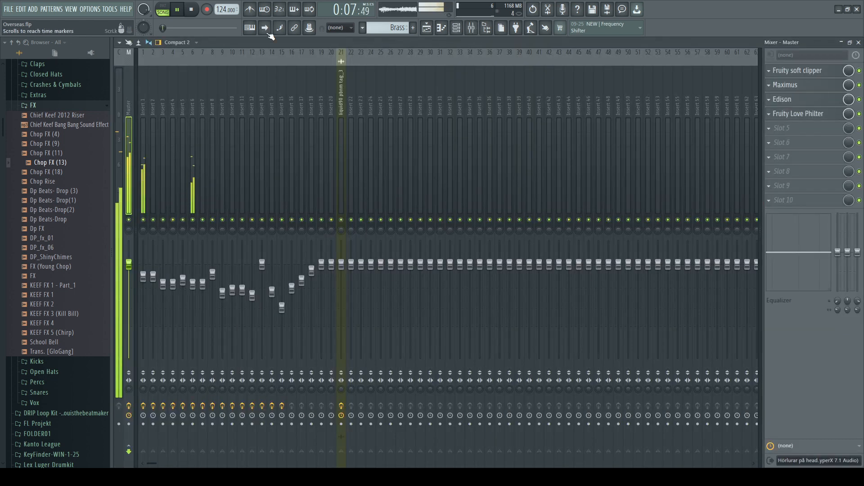
pyautogui.click(250, 84)
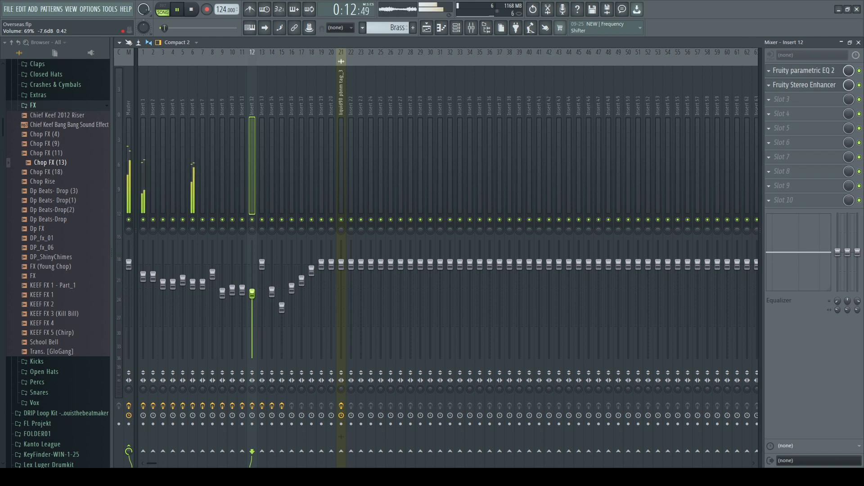
pyautogui.click(426, 28)
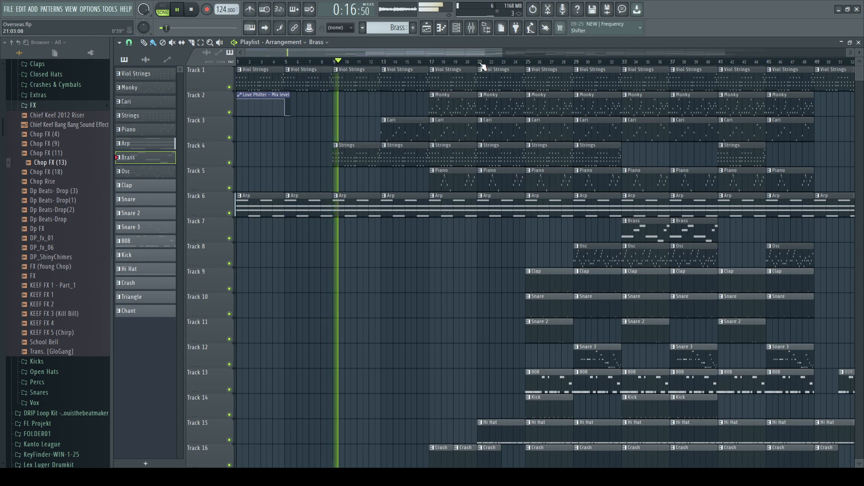
# - Listen to the arrangement up to about bar 42, stop playback, and move the playhead to bar 17 with the whole song in view
pyautogui.scroll(-1, 483, 66)
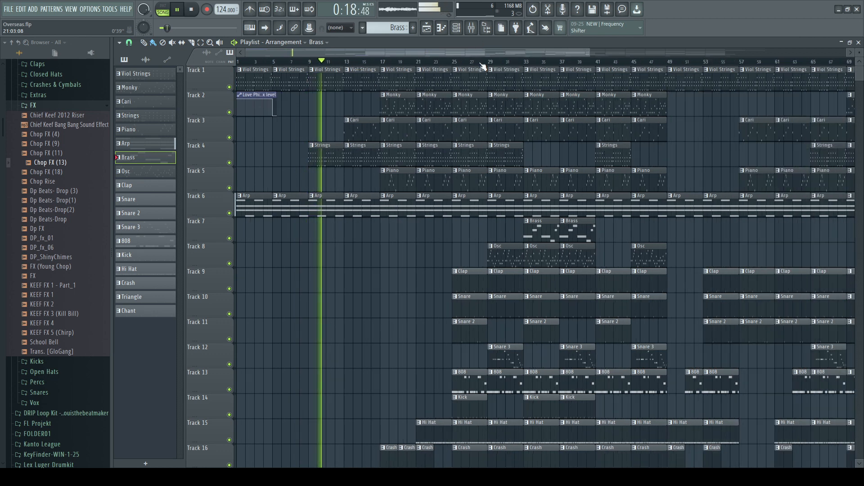
pyautogui.scroll(-1, 380, 252)
pyautogui.scroll(1, 376, 241)
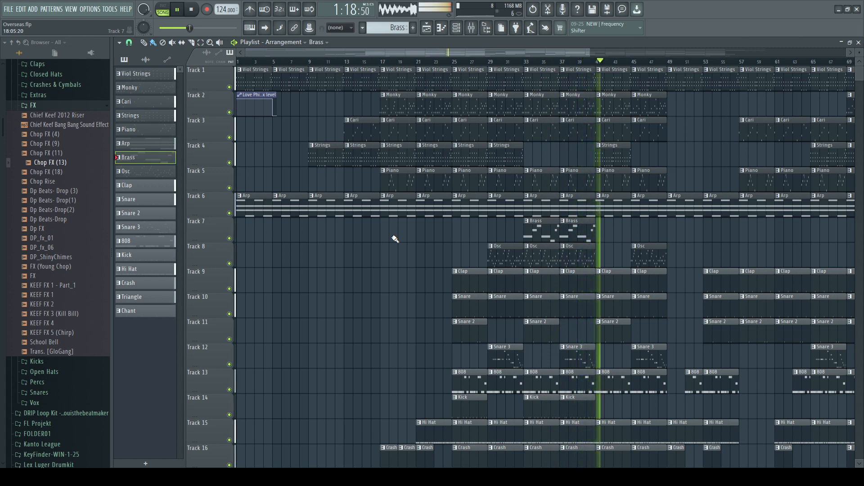
pyautogui.click(176, 11)
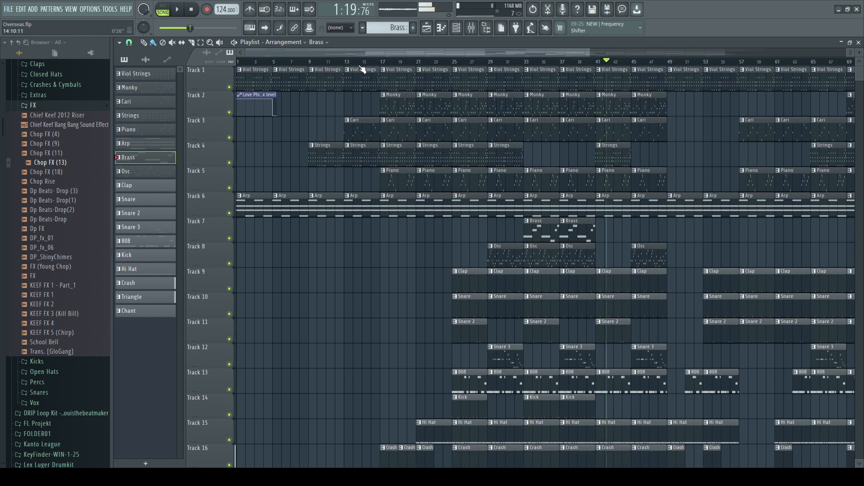
pyautogui.scroll(-1, 376, 59)
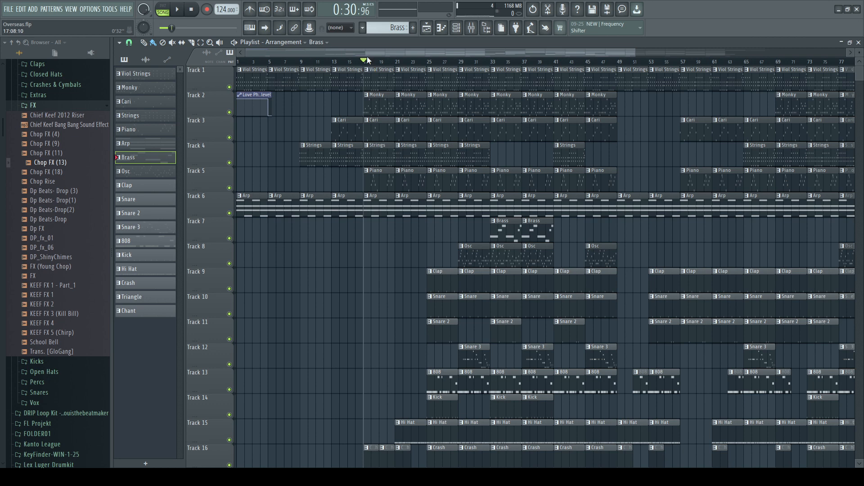
pyautogui.scroll(-2, 371, 63)
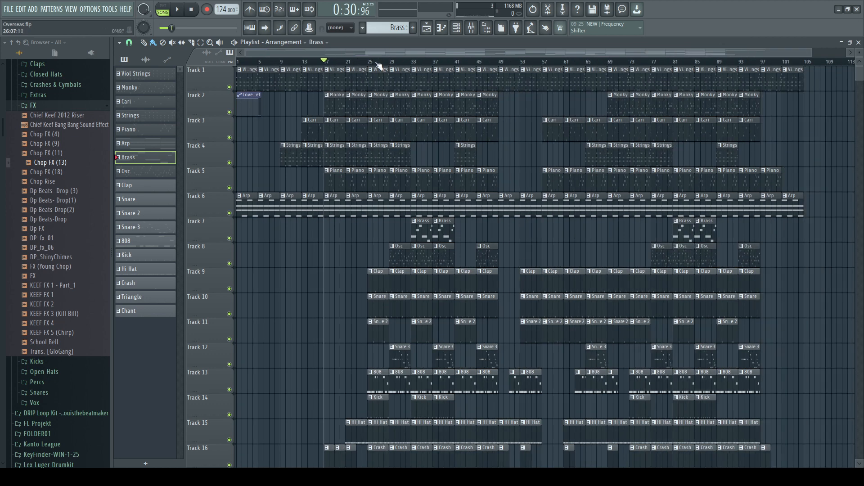